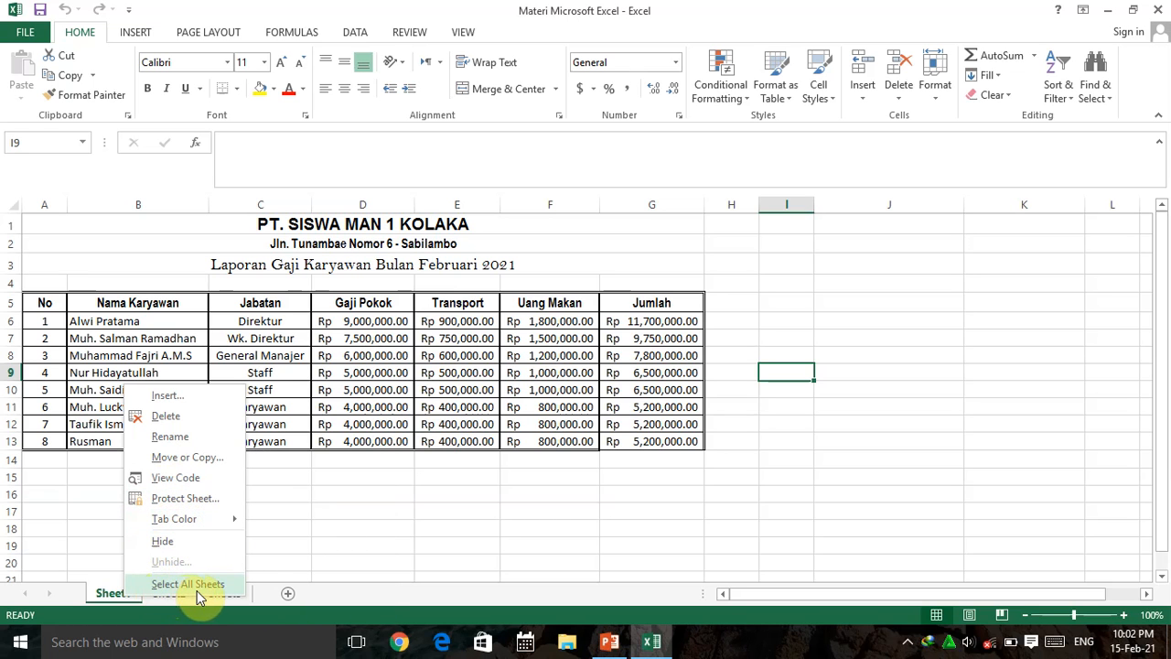
Rename the Sheet1 tab as LATIHAN EXCEL 1.
{"action": "left_click", "coordinate": [296, 499]}
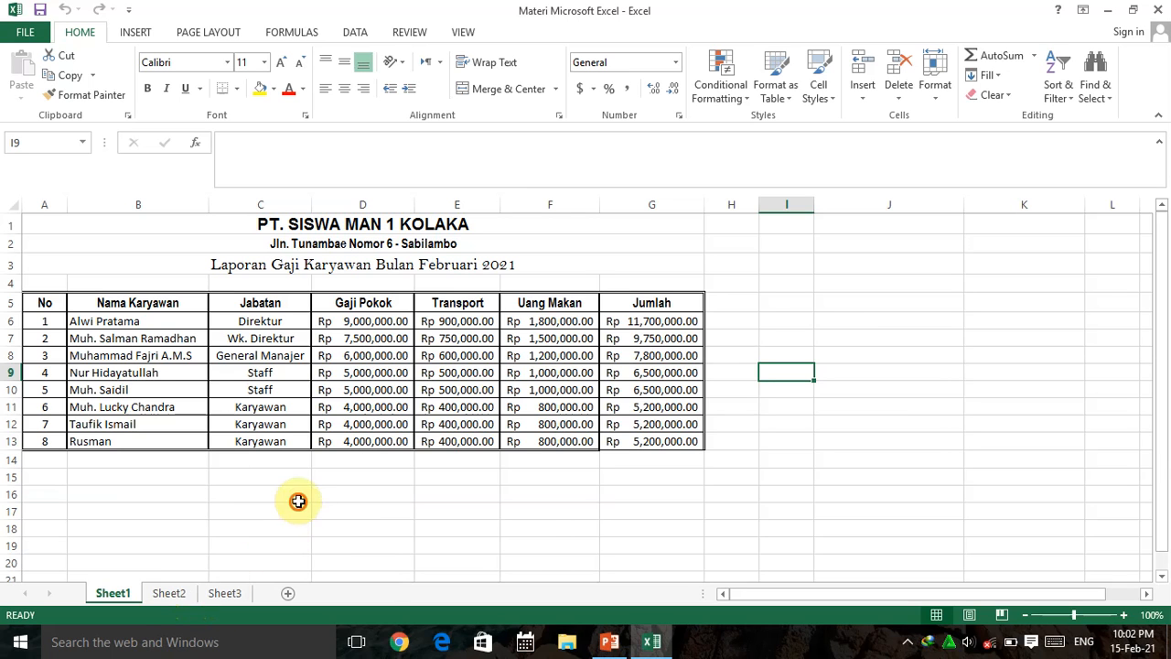
{"action": "right_click", "coordinate": [118, 595]}
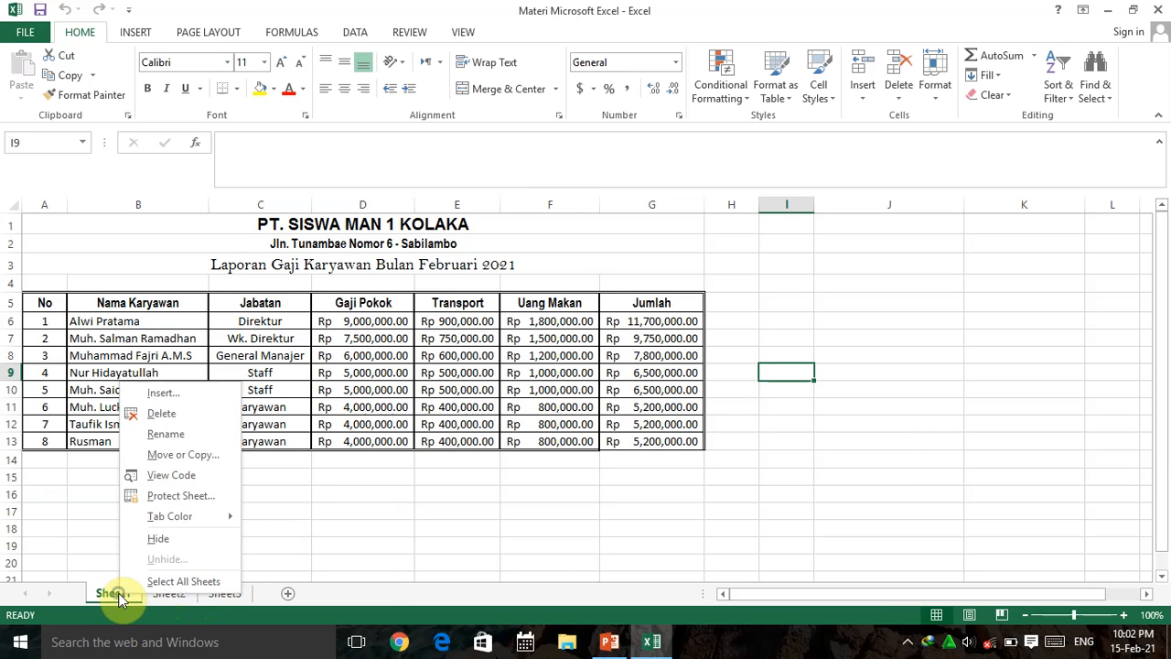
{"action": "left_click", "coordinate": [164, 434]}
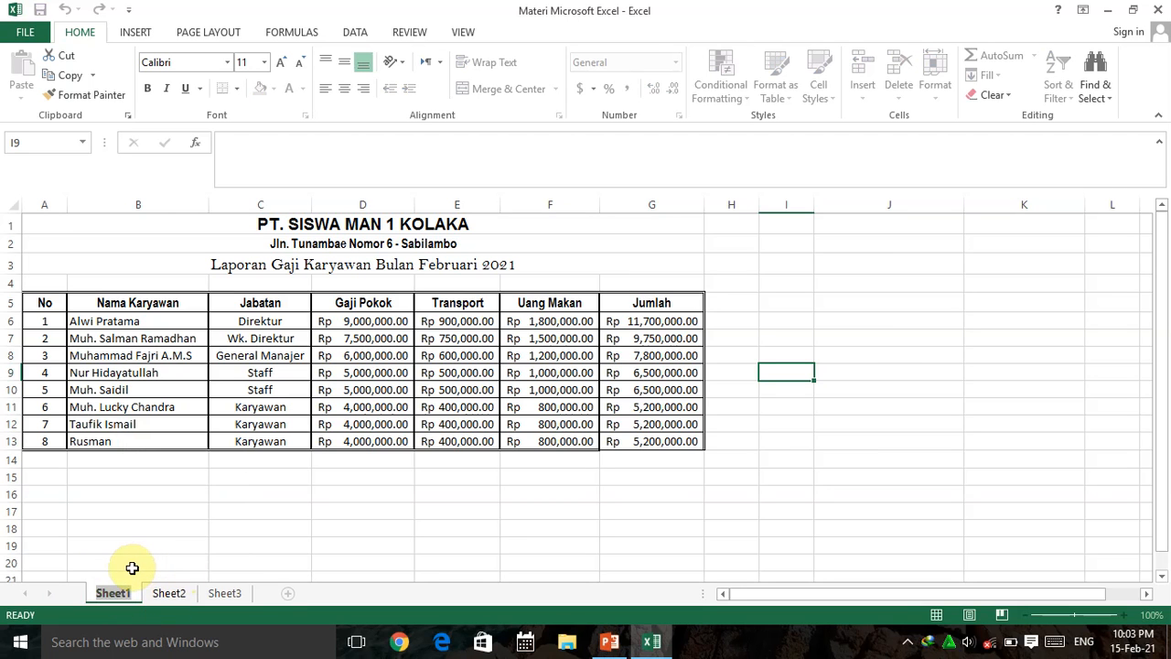
{"action": "key", "text": "BackSpace"}
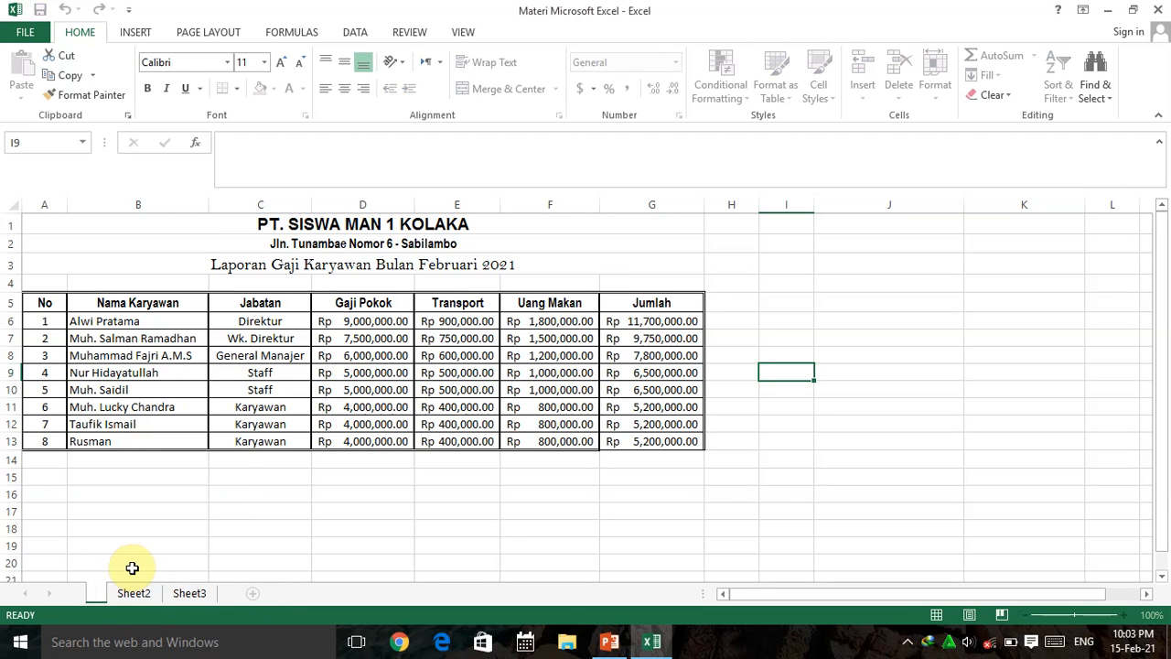
{"action": "type", "text": "LAT"}
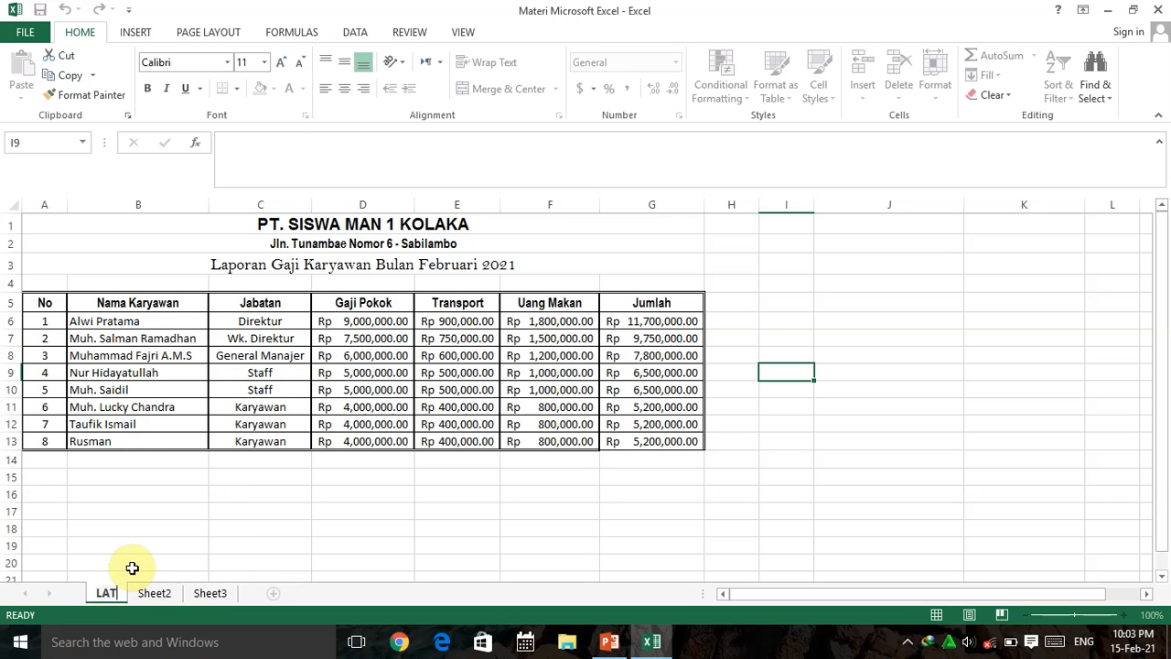
{"action": "type", "text": "IHAN"}
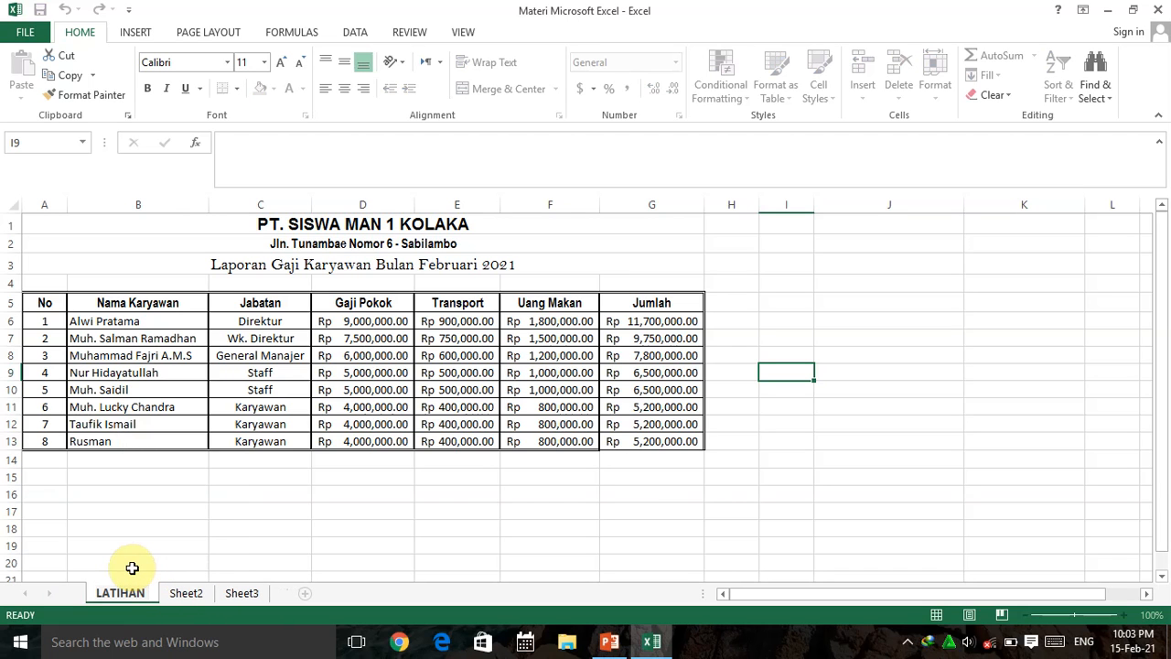
{"action": "type", "text": " EX"}
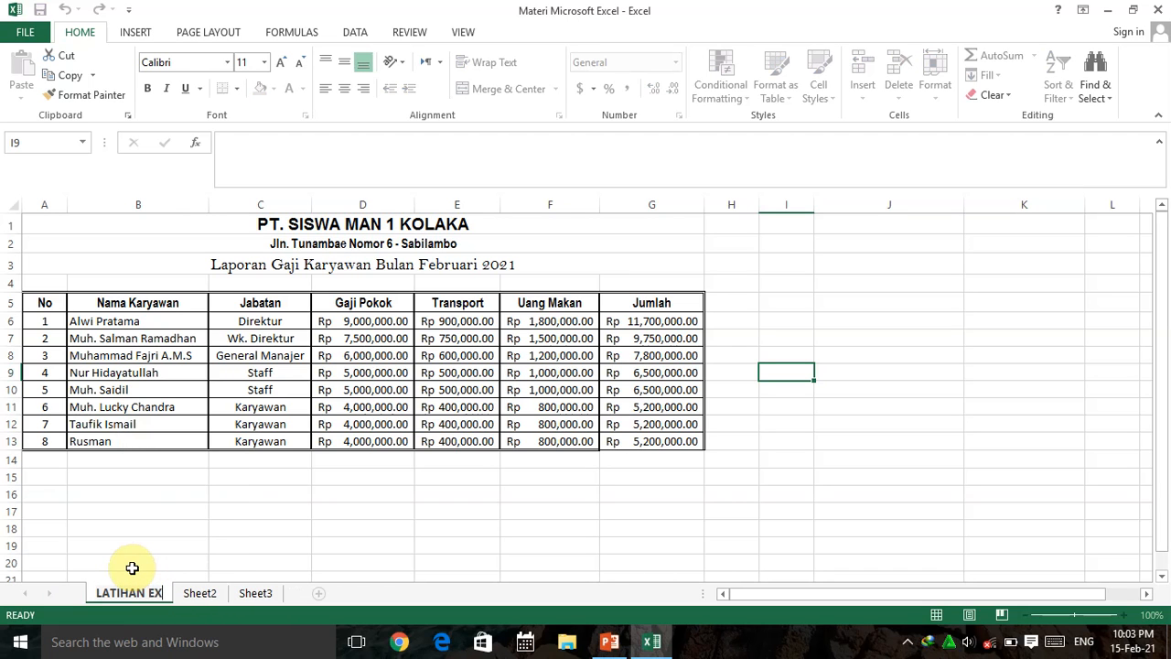
{"action": "type", "text": "CEL"}
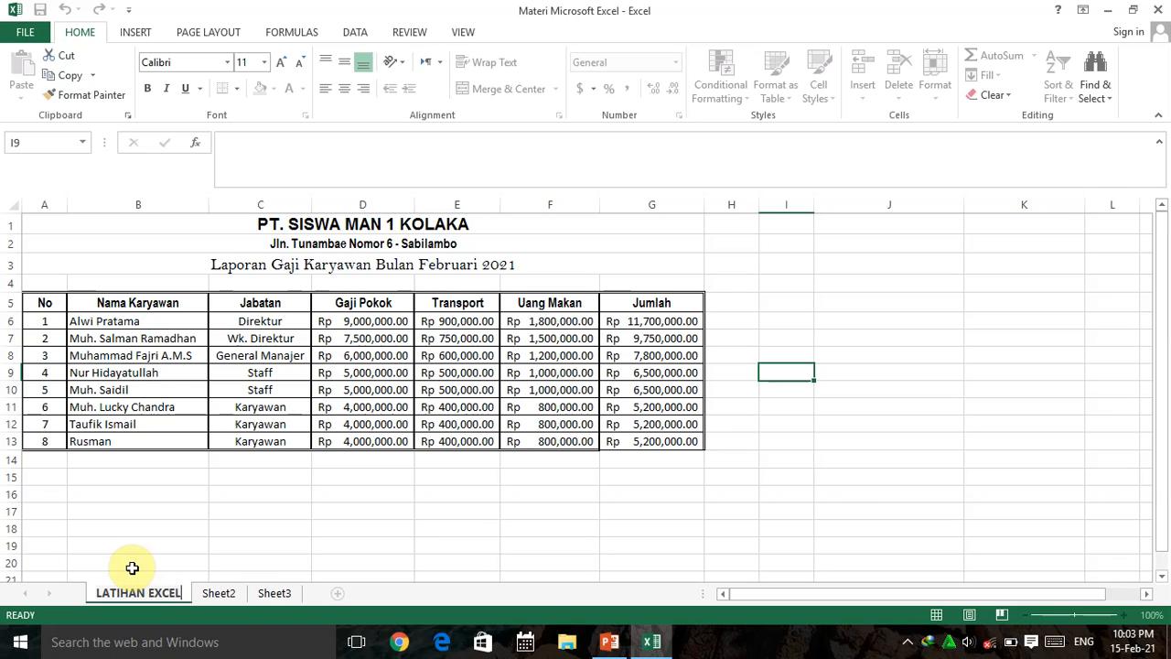
{"action": "type", "text": " 1"}
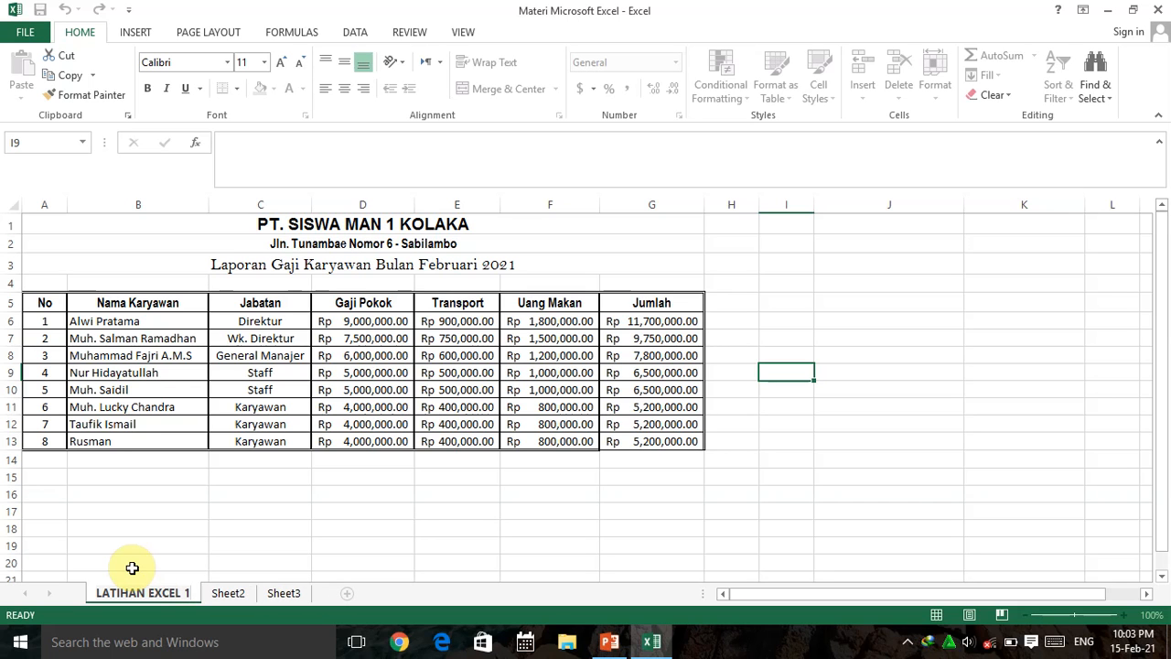
{"action": "left_click", "coordinate": [279, 524]}
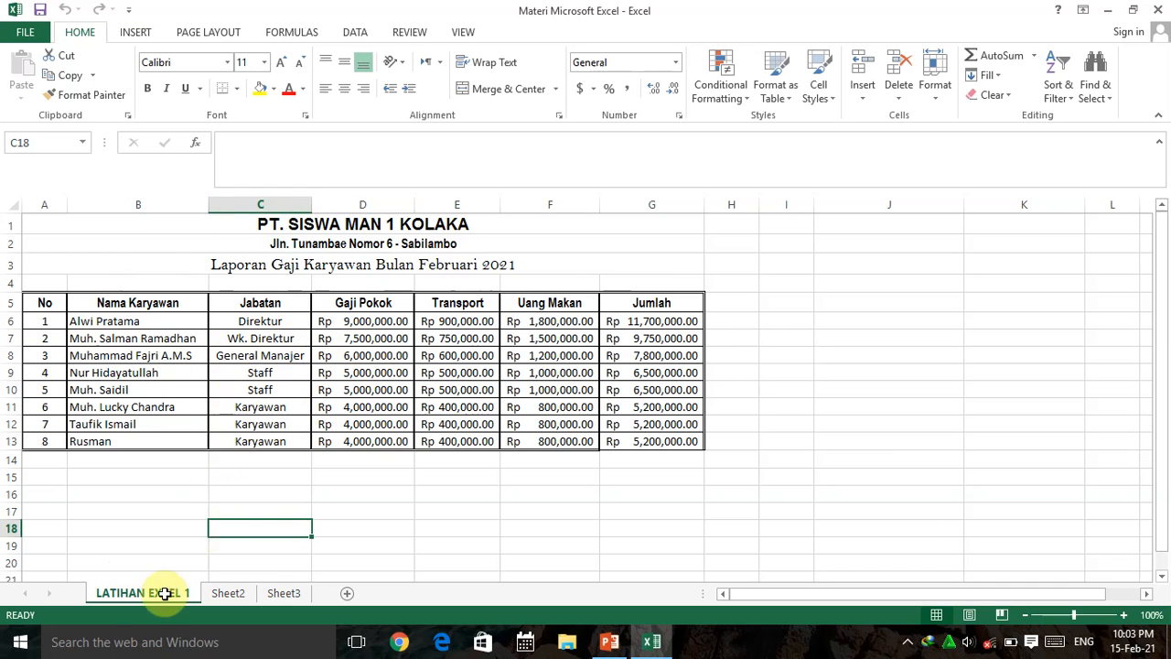
{"action": "left_click", "coordinate": [152, 531]}
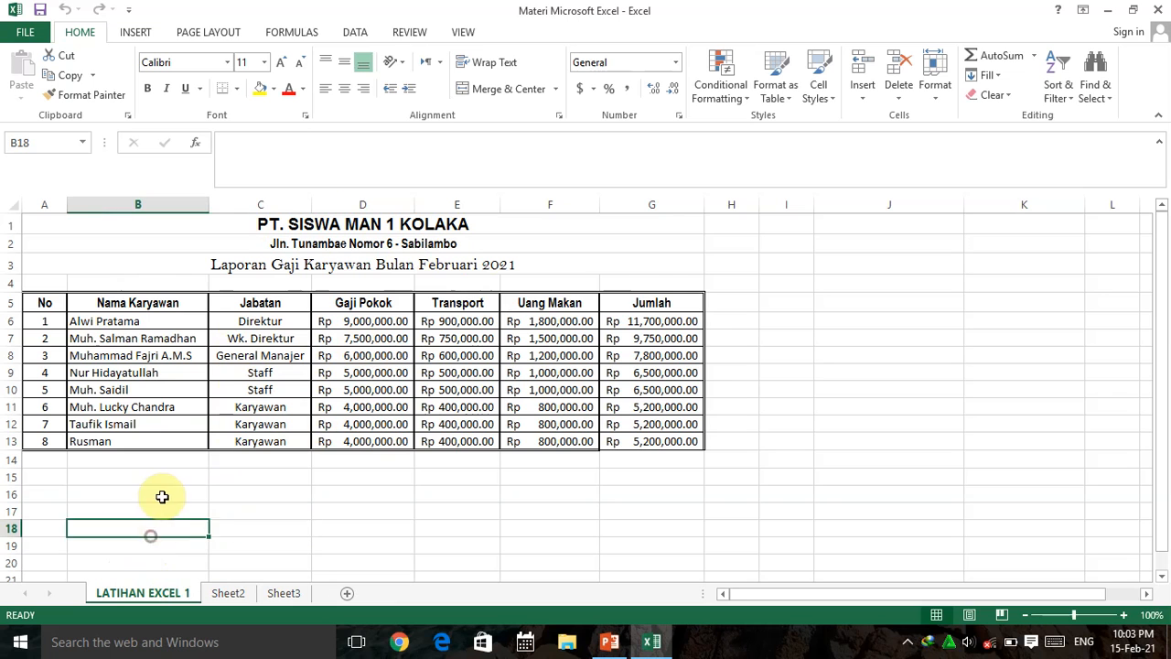
{"action": "left_click", "coordinate": [162, 494]}
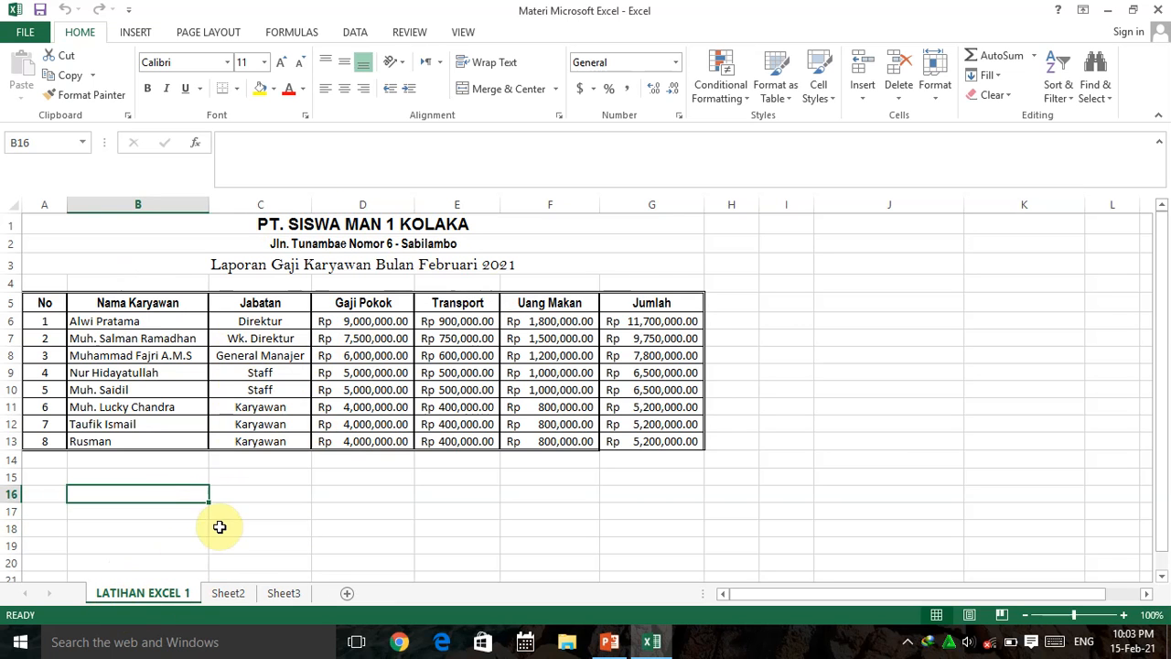
{"action": "left_click", "coordinate": [226, 593]}
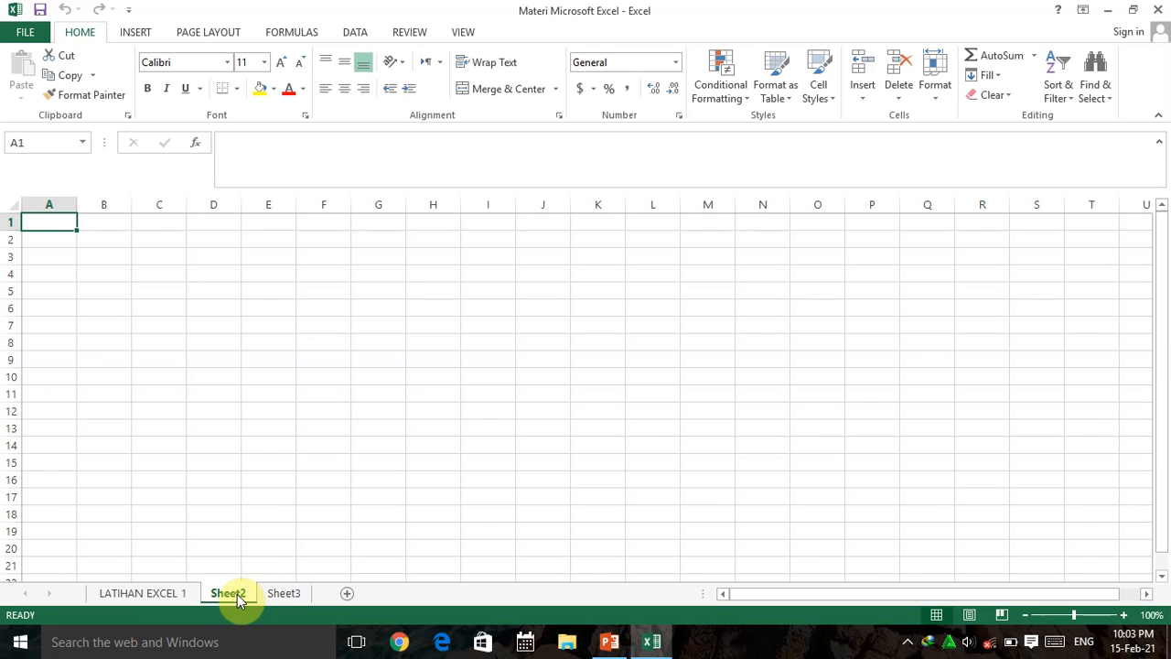
{"action": "right_click", "coordinate": [228, 596]}
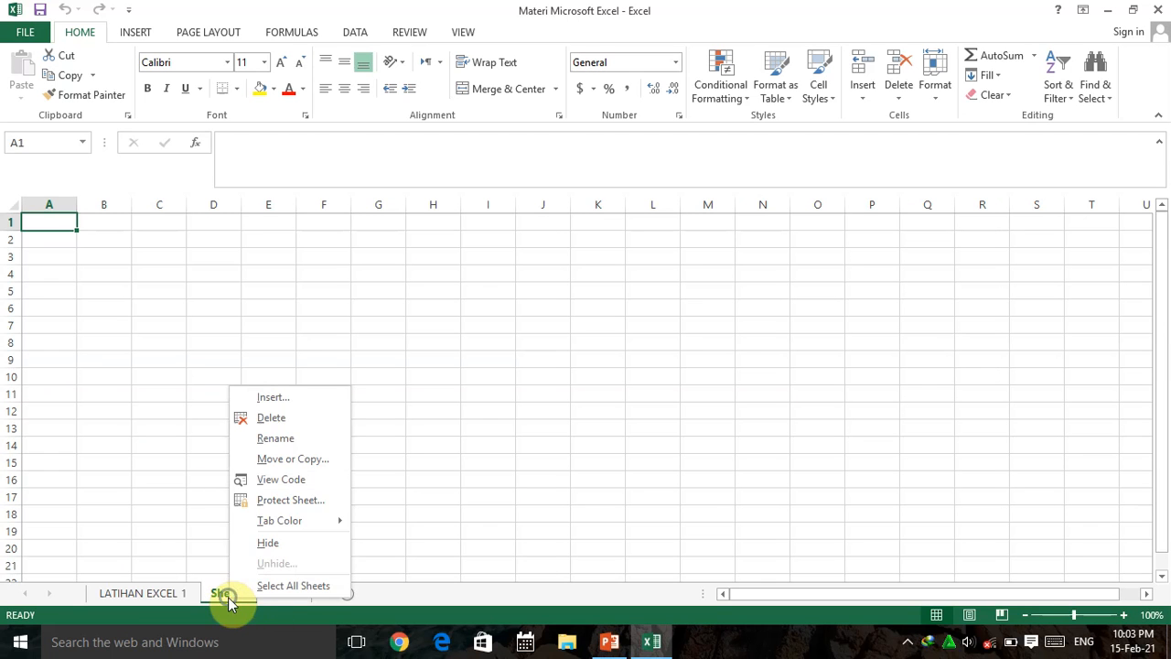
{"action": "left_click", "coordinate": [274, 436]}
{"action": "left_click", "coordinate": [182, 592]}
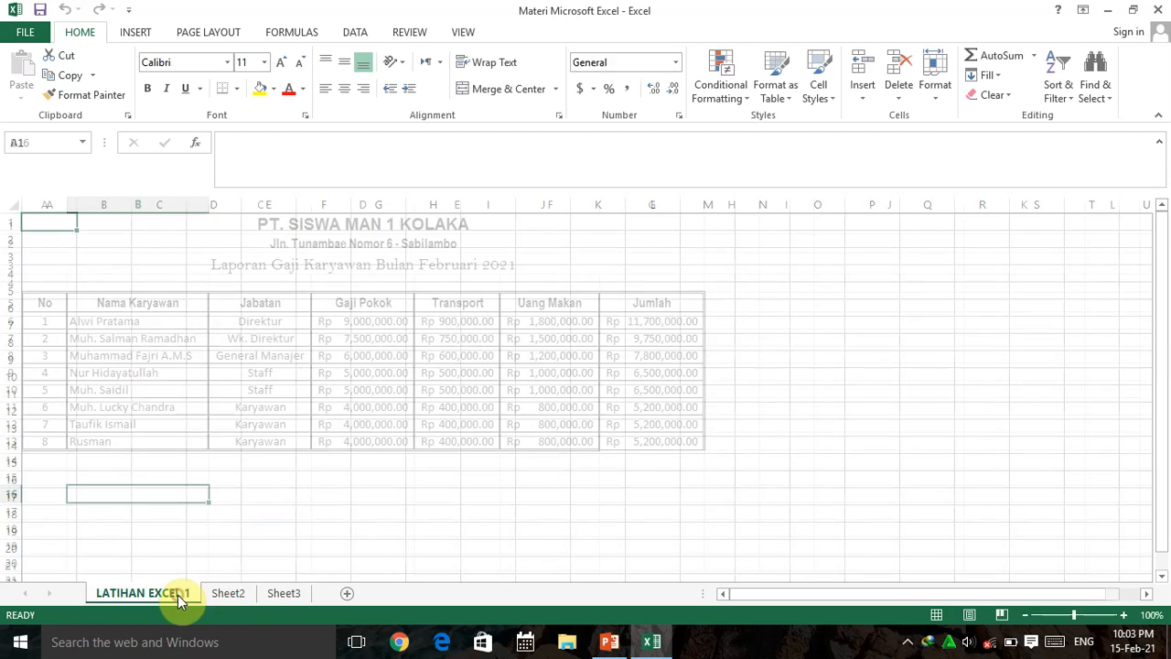
Check the worksheet-editing topic slide in PowerPoint, then return to the Excel workbook and look through its three sheets.
{"action": "left_click", "coordinate": [609, 642]}
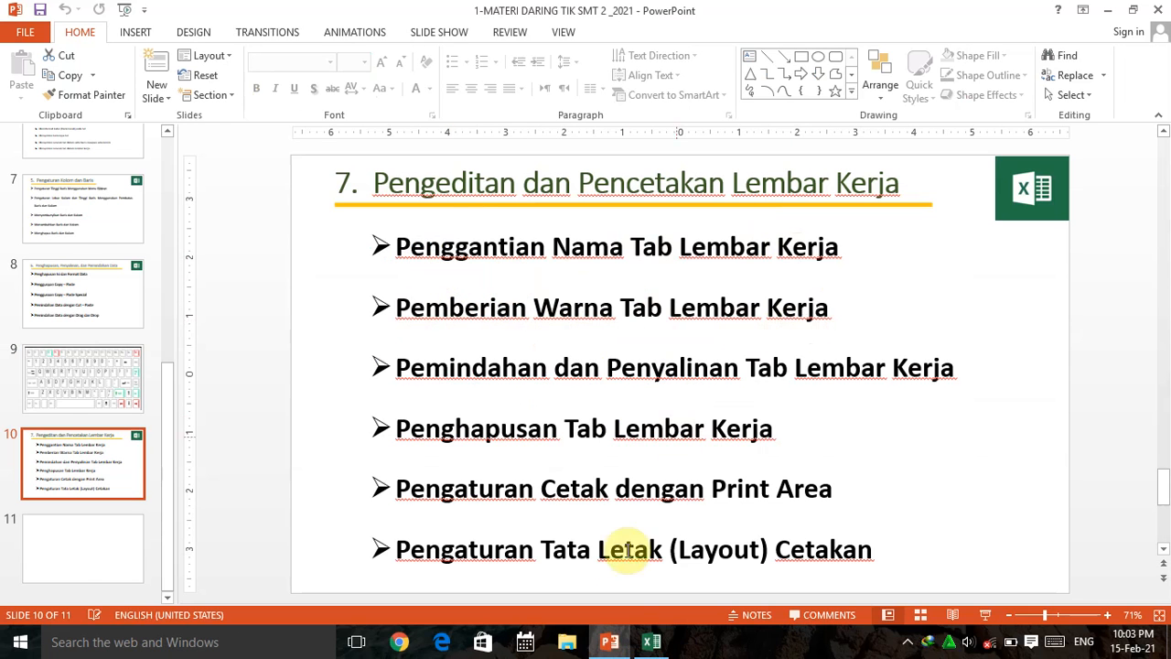
{"action": "left_click", "coordinate": [649, 642]}
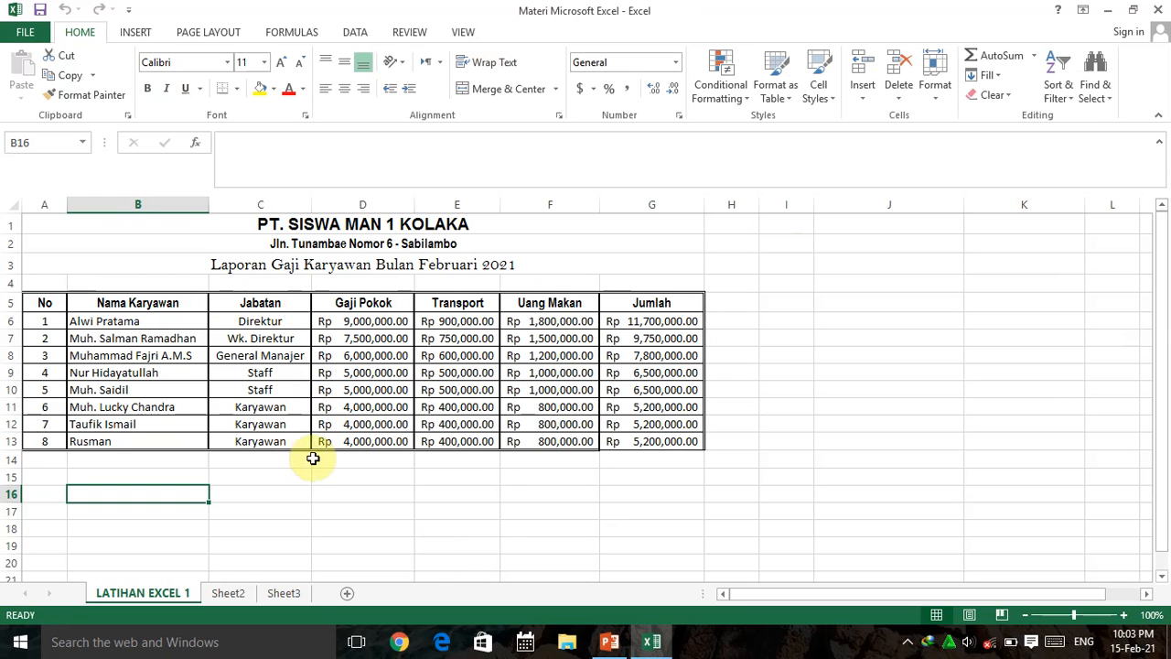
{"action": "left_click", "coordinate": [231, 593]}
{"action": "left_click", "coordinate": [291, 593]}
{"action": "left_click", "coordinate": [172, 593]}
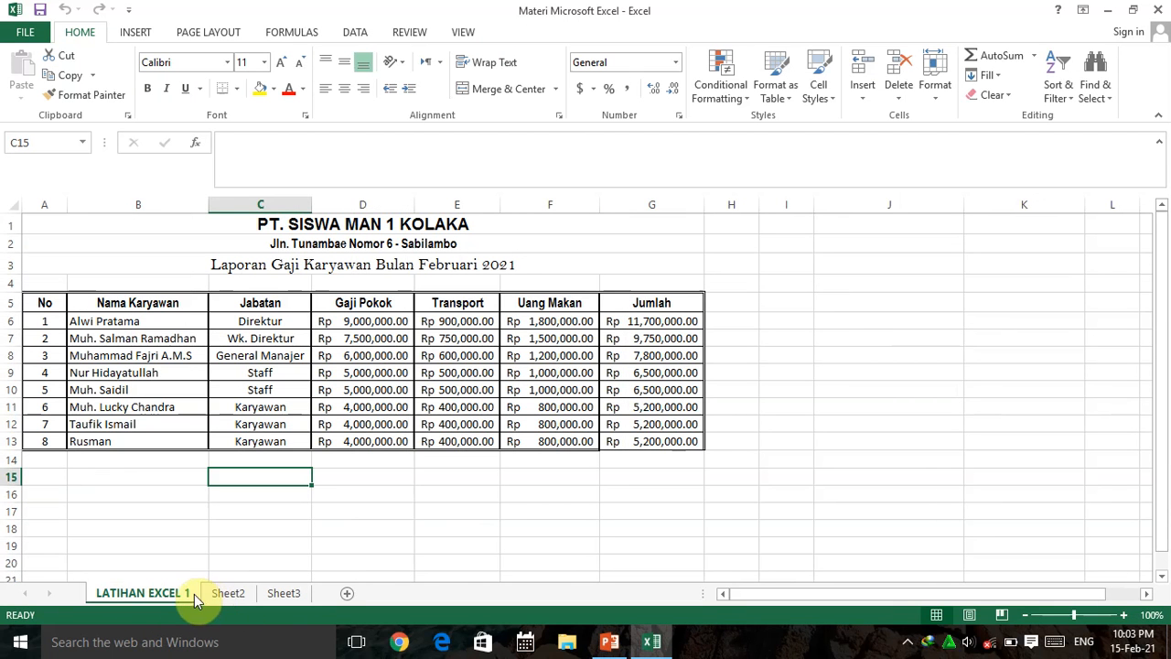
Set the tab colour of the LATIHAN EXCEL 1 sheet to standard red.
{"action": "right_click", "coordinate": [146, 592]}
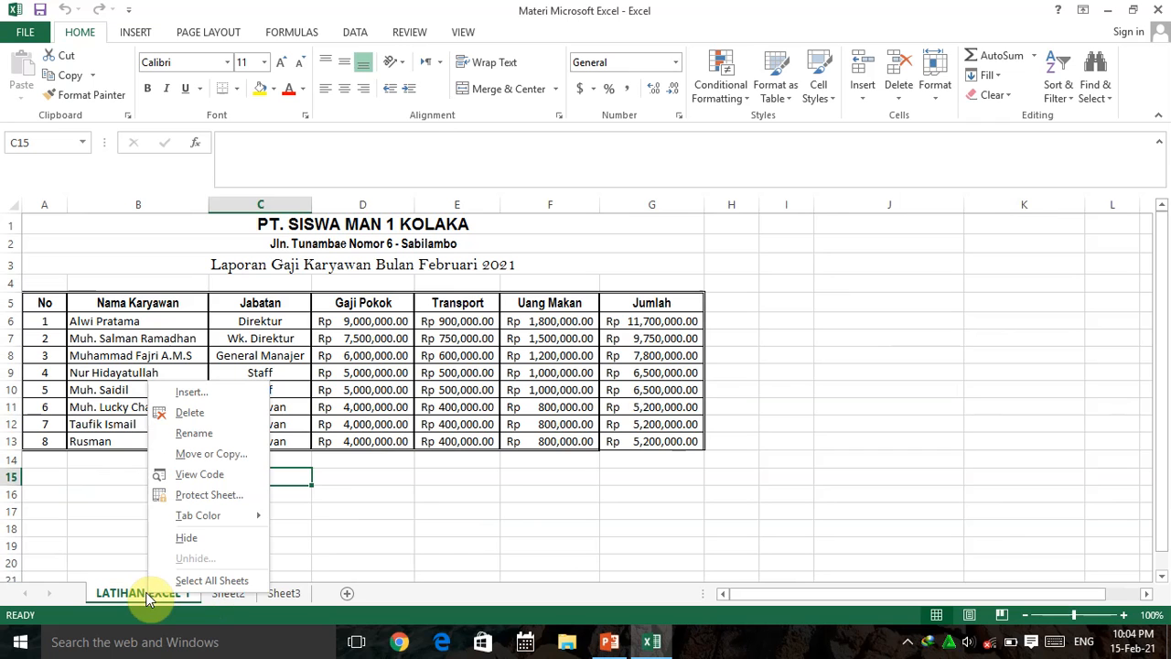
{"action": "mouse_move", "coordinate": [207, 523]}
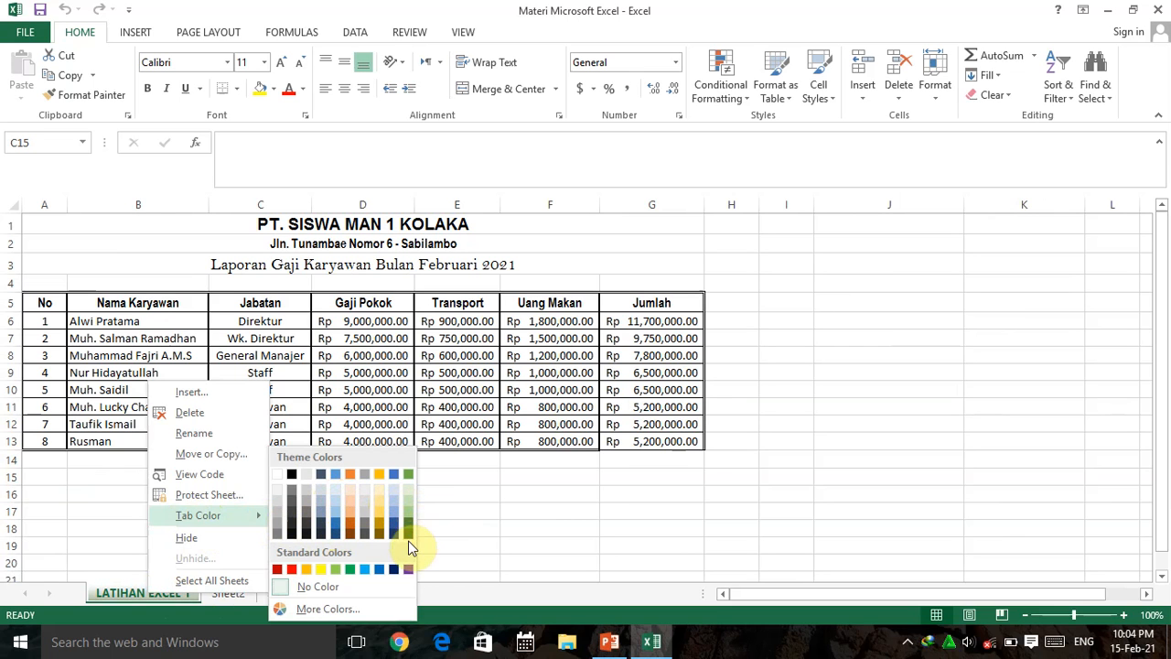
{"action": "left_click", "coordinate": [289, 569]}
{"action": "left_click", "coordinate": [214, 562]}
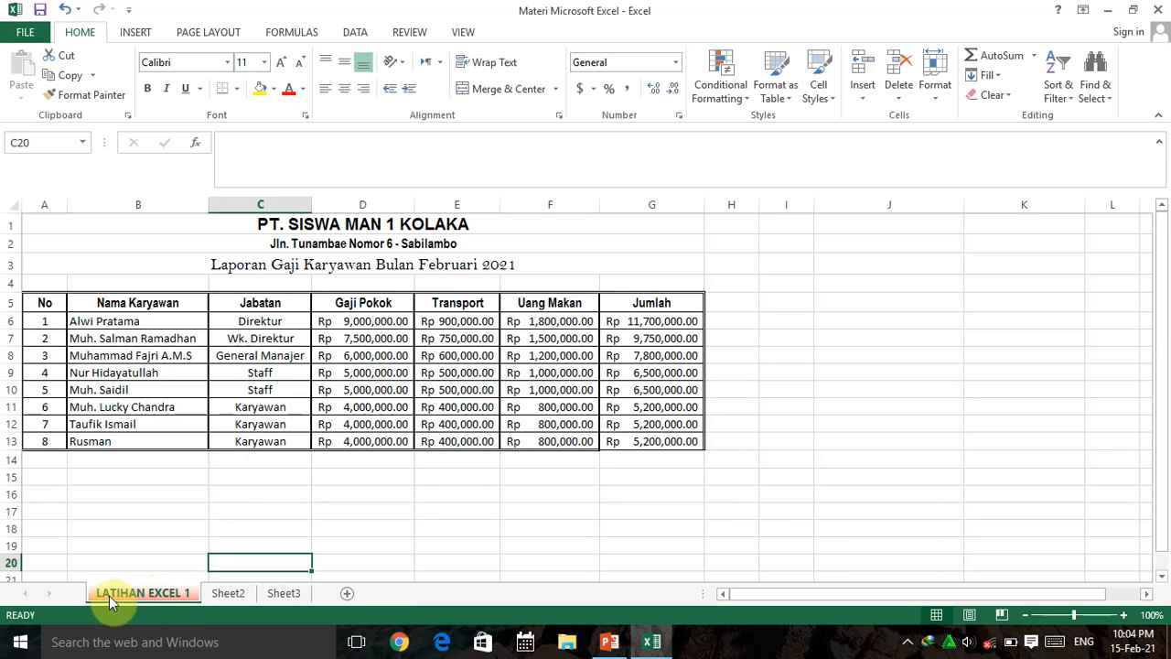
{"action": "left_click", "coordinate": [135, 529]}
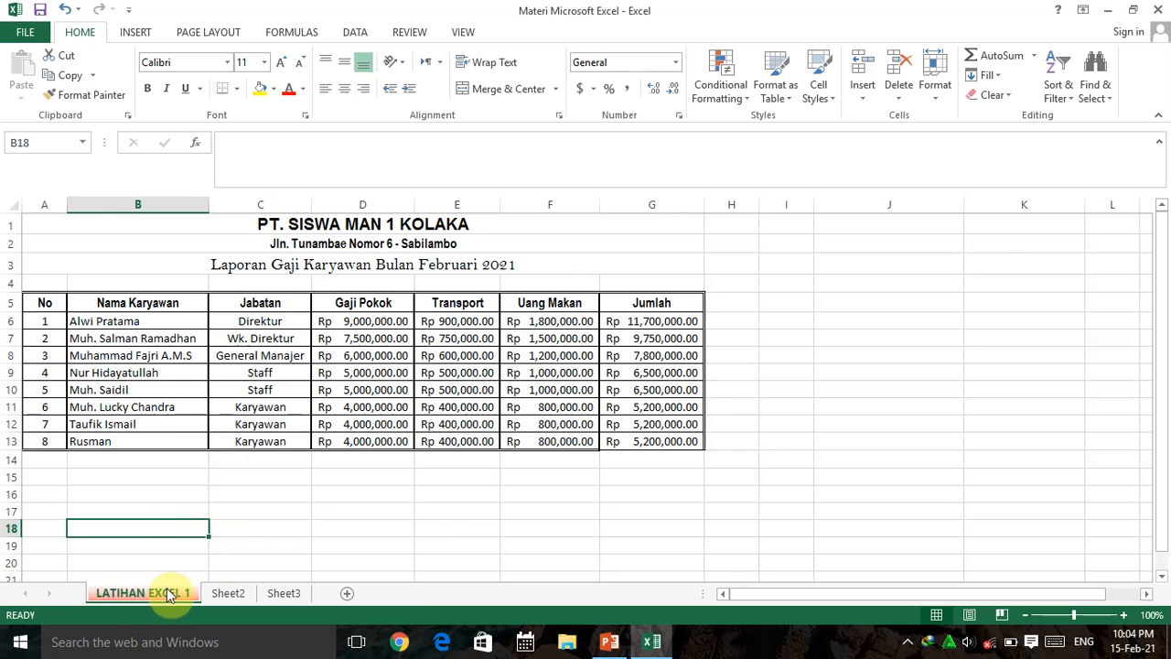
Set the tab colour of Sheet2 to standard yellow.
{"action": "left_click", "coordinate": [228, 595]}
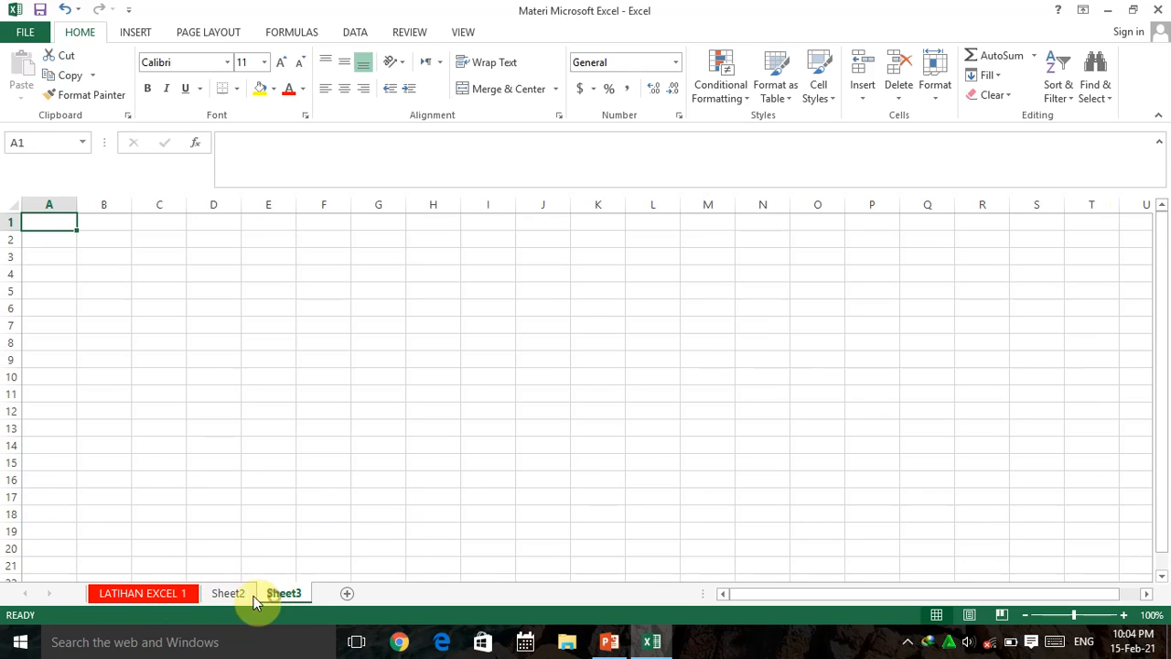
{"action": "right_click", "coordinate": [221, 594]}
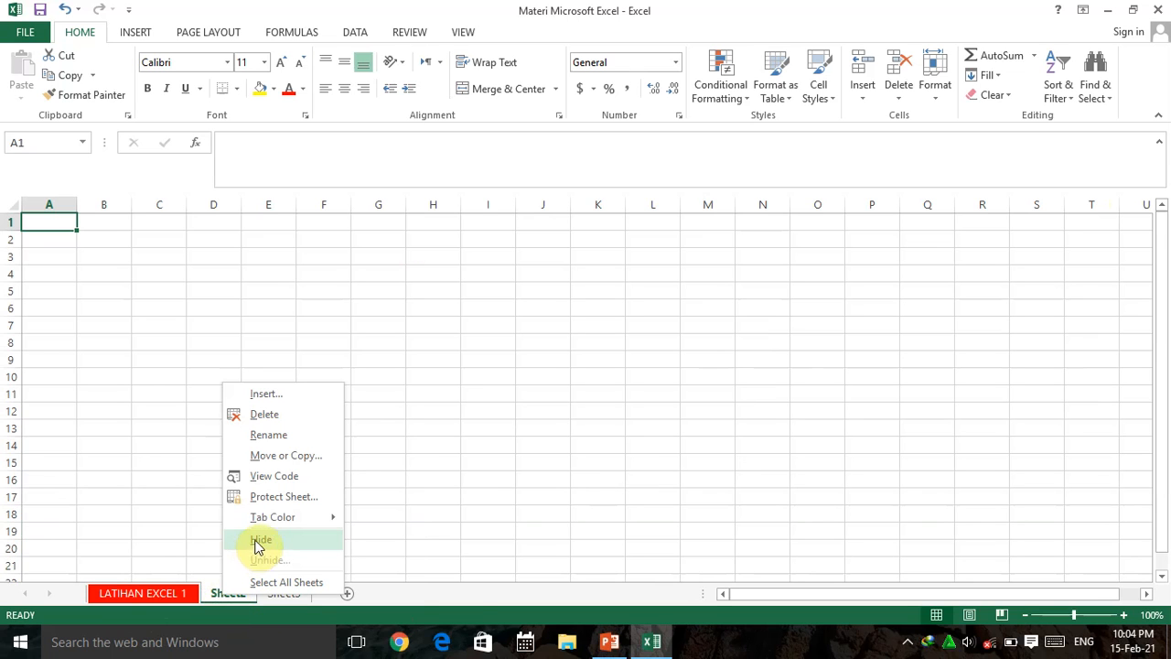
{"action": "mouse_move", "coordinate": [267, 524]}
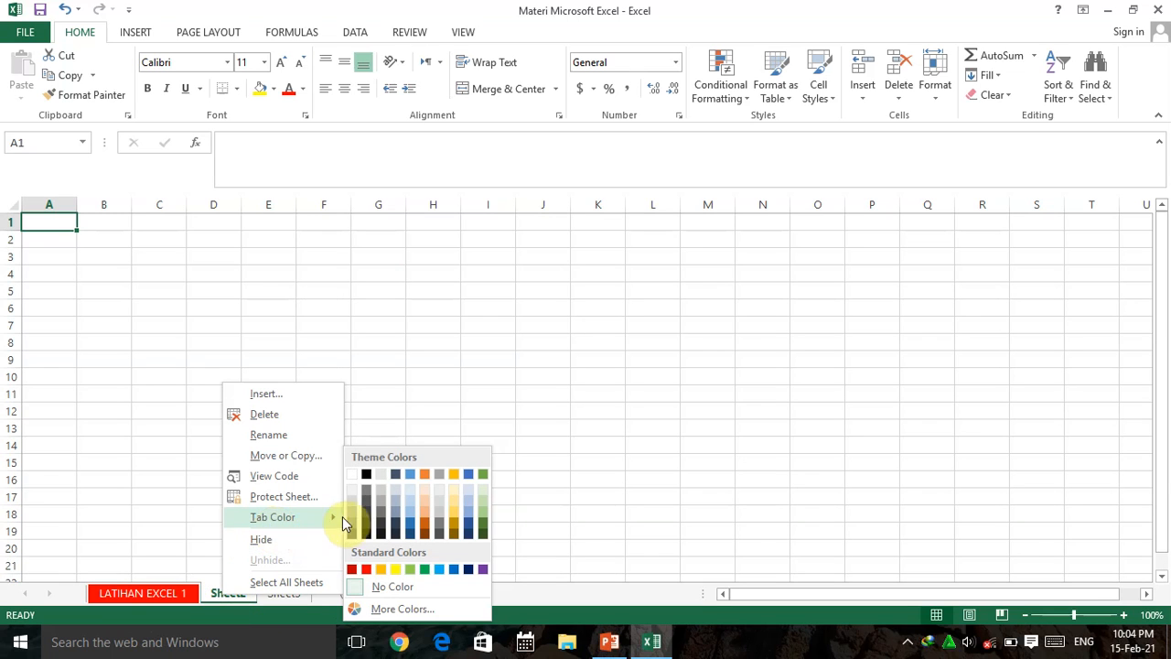
{"action": "left_click", "coordinate": [396, 568]}
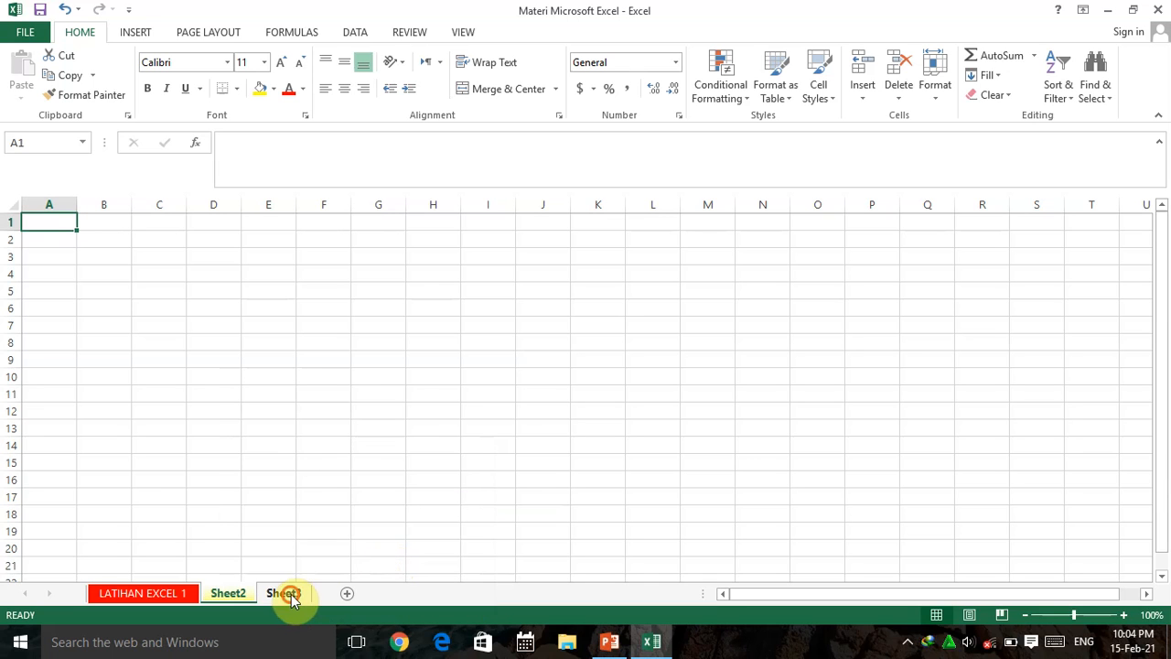
Set the tab colour of Sheet3 to standard light blue.
{"action": "right_click", "coordinate": [291, 593]}
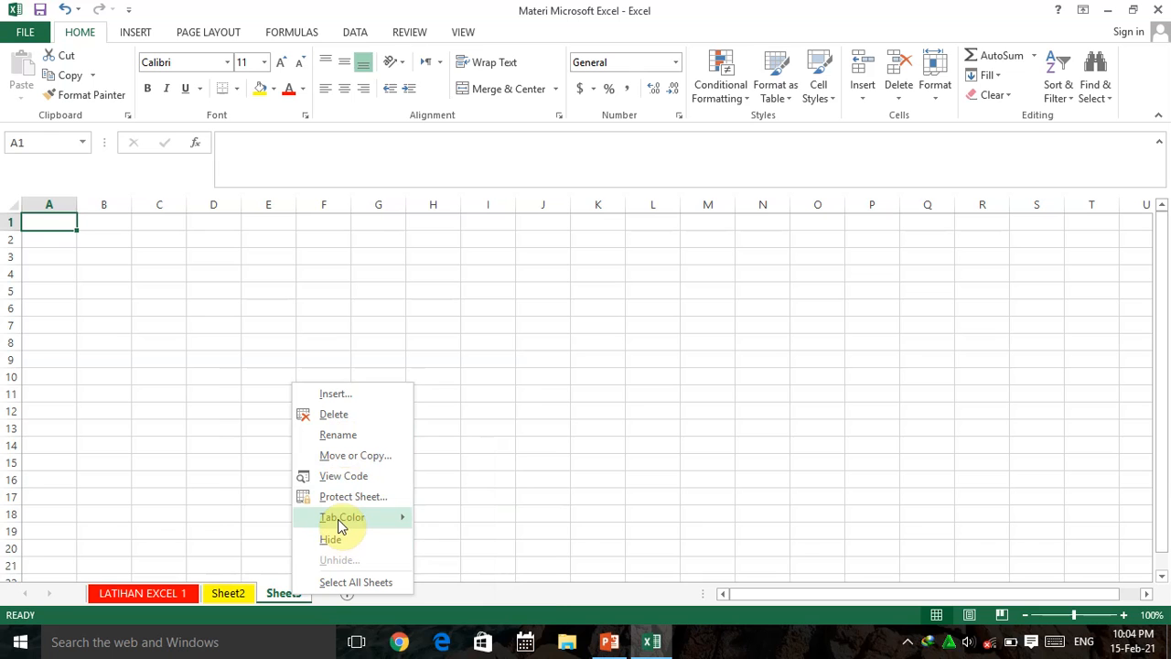
{"action": "mouse_move", "coordinate": [337, 519]}
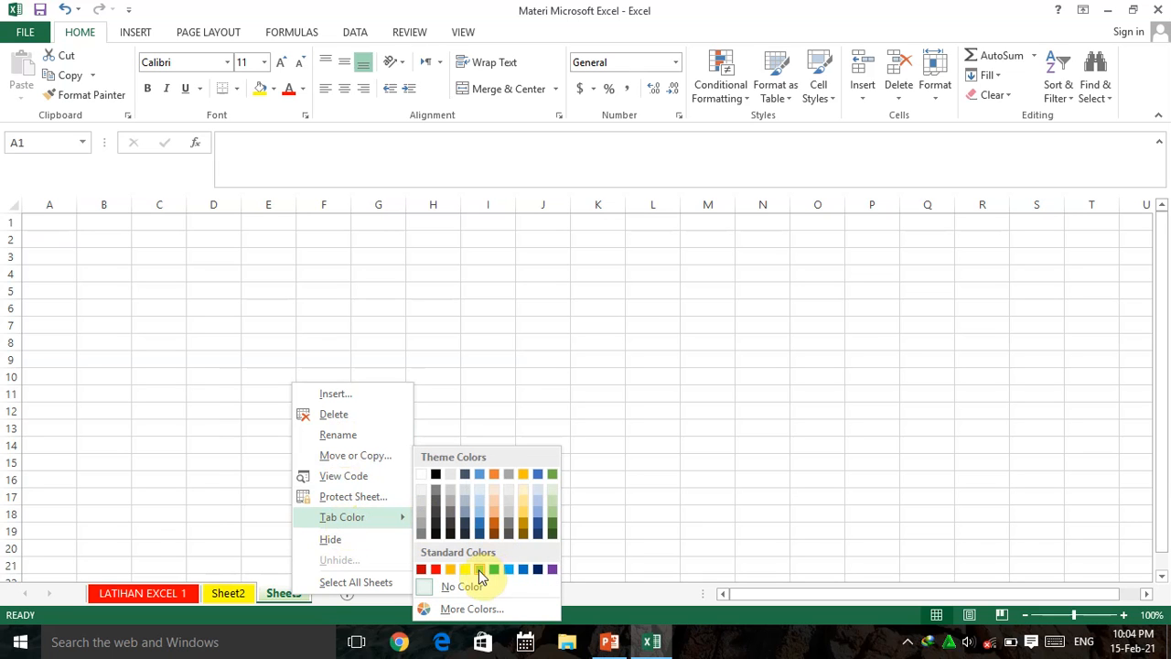
{"action": "left_click", "coordinate": [508, 569]}
{"action": "left_click", "coordinate": [479, 480]}
Switch among the three sheets to compare their tab colours.
{"action": "left_click", "coordinate": [230, 595]}
{"action": "left_click", "coordinate": [176, 592]}
{"action": "left_click", "coordinate": [219, 595]}
{"action": "left_click", "coordinate": [285, 595]}
{"action": "left_click", "coordinate": [239, 594]}
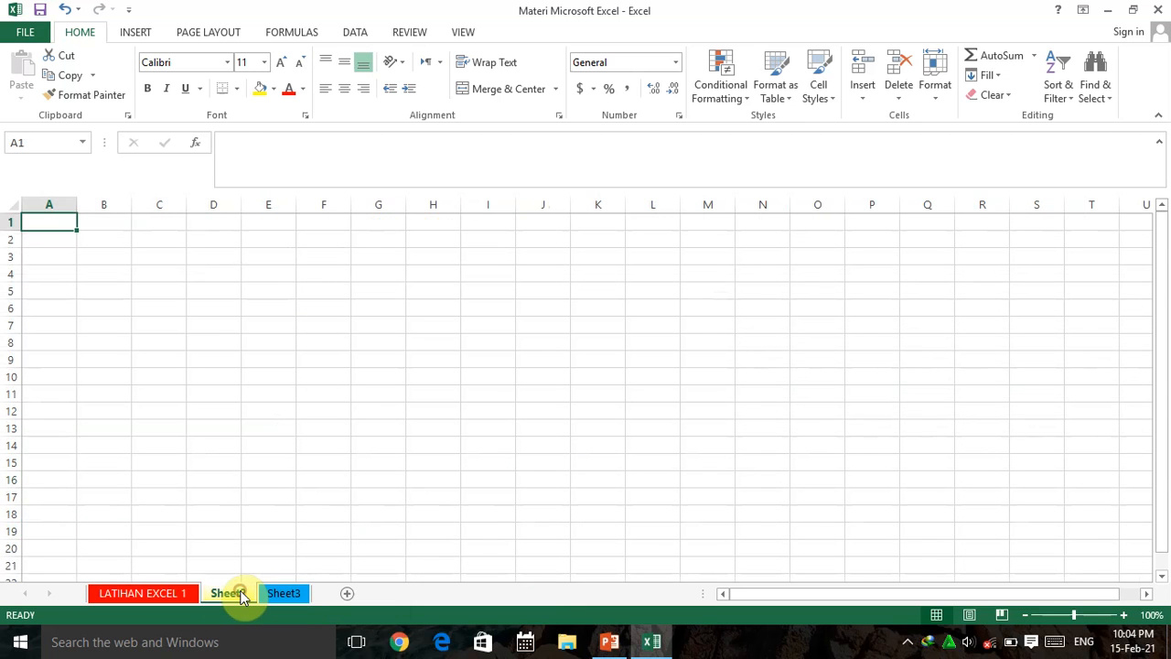
{"action": "right_click", "coordinate": [243, 597]}
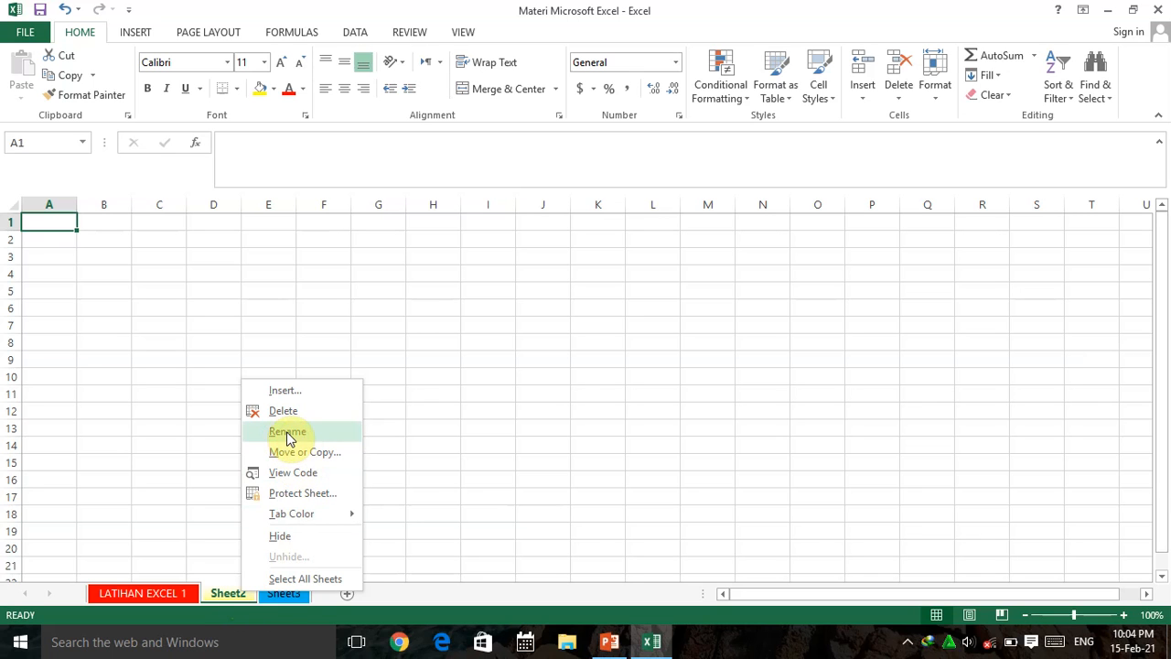
{"action": "right_click", "coordinate": [283, 596]}
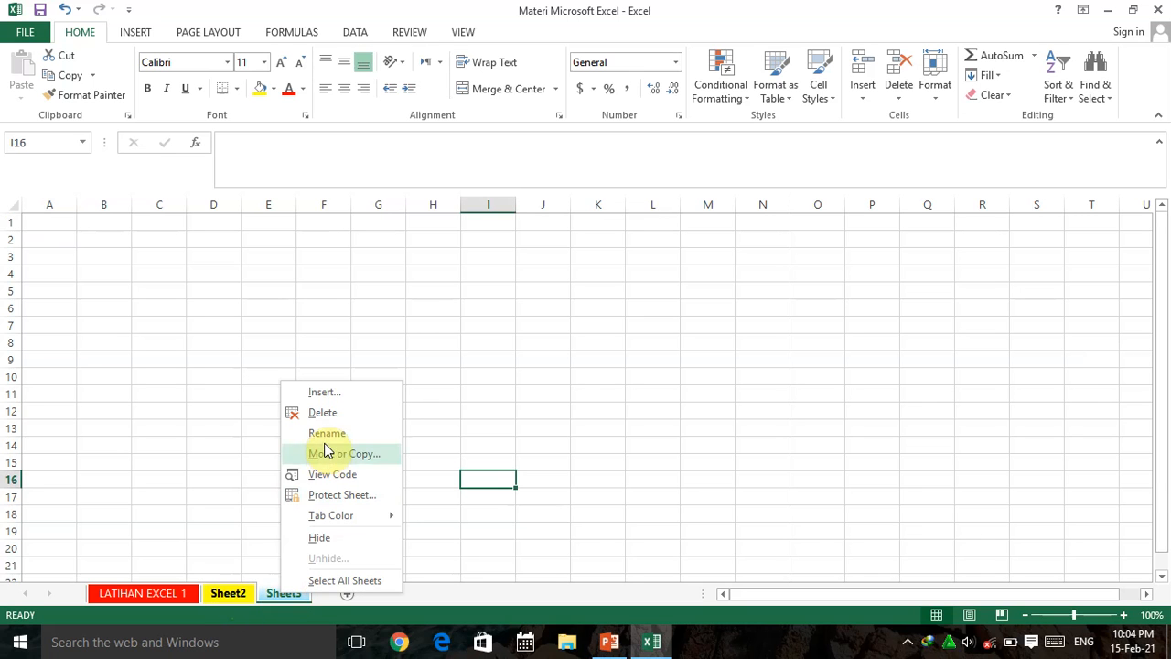
{"action": "left_click", "coordinate": [502, 387]}
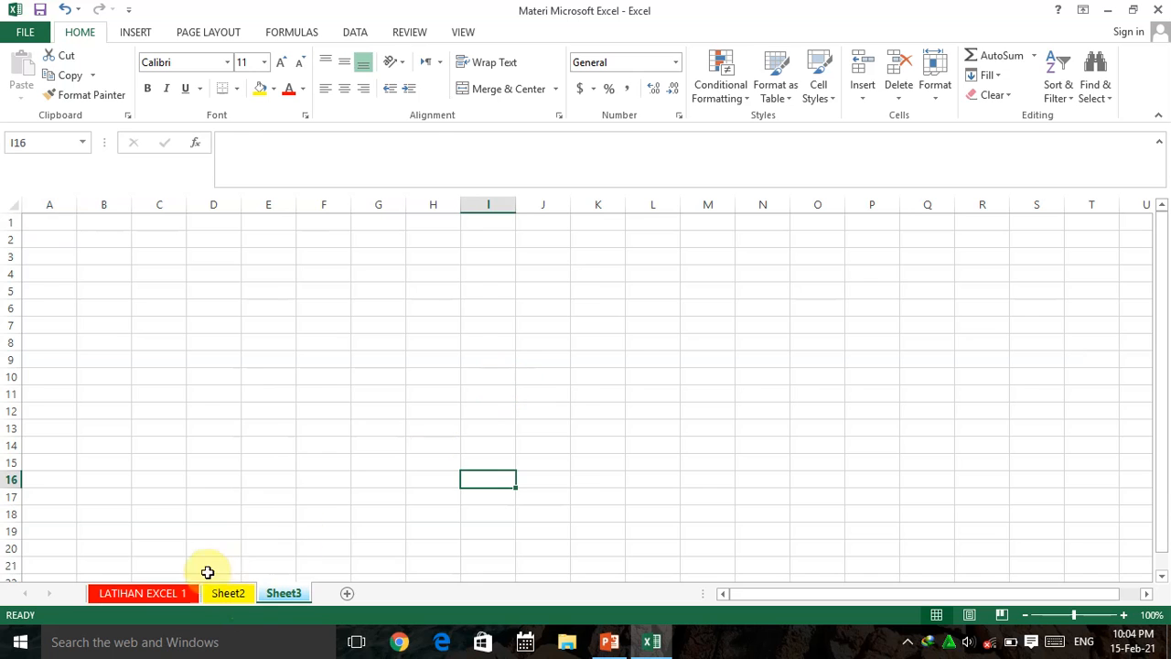
Show the LATIHAN EXCEL 1 sheet, then check the topic slide in PowerPoint and return to the Excel workbook.
{"action": "left_click", "coordinate": [183, 591]}
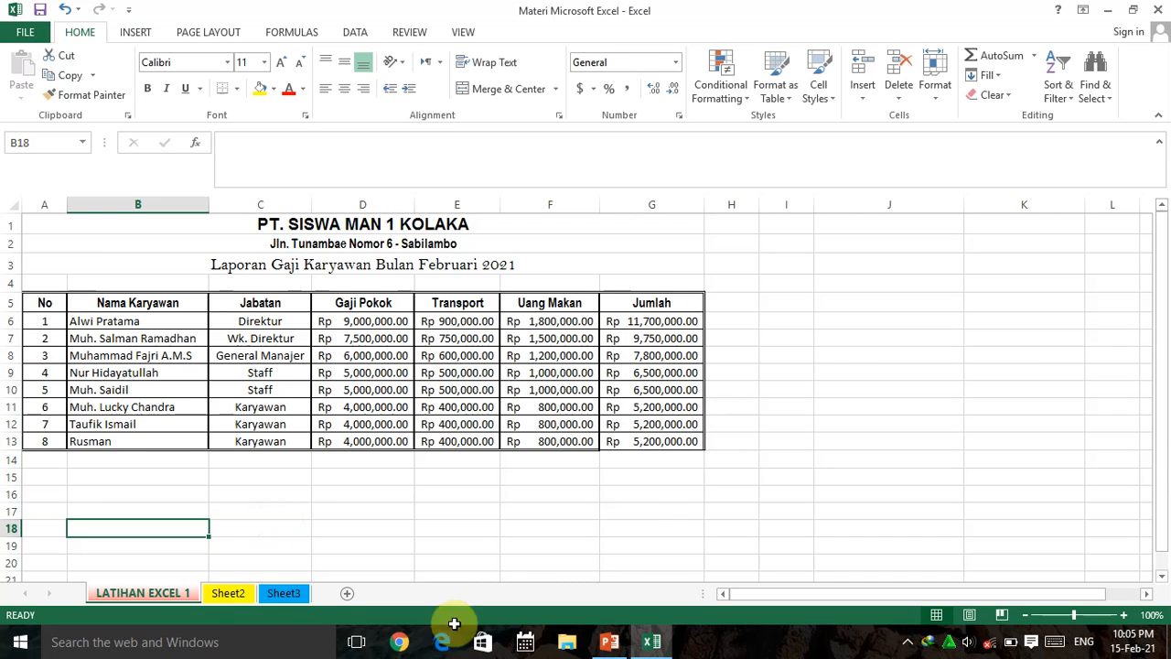
{"action": "left_click", "coordinate": [613, 645]}
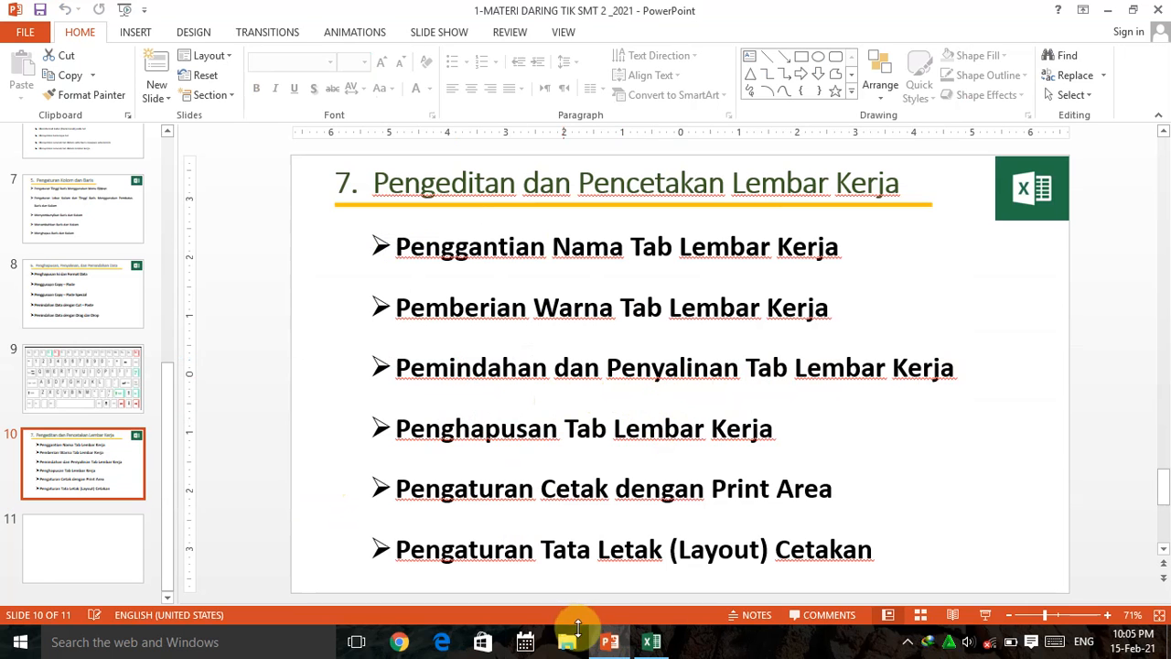
{"action": "left_click", "coordinate": [659, 643]}
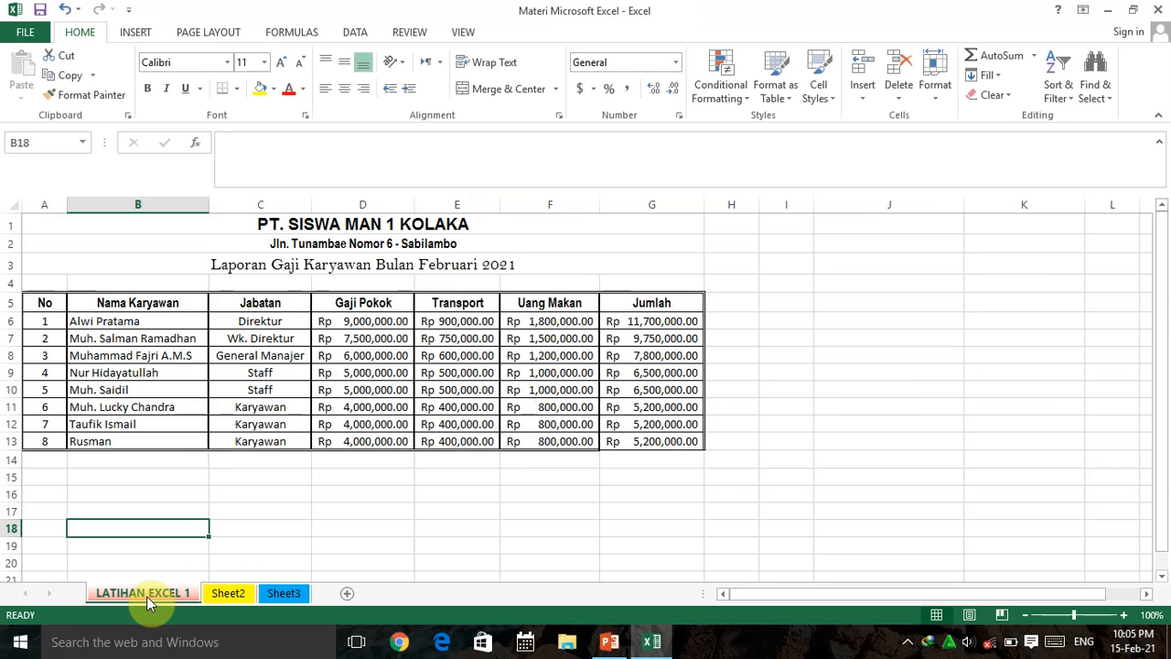
Move the LATIHAN EXCEL 1 sheet between Sheet2 and Sheet3 and return it to the first position.
{"action": "left_click_drag", "start_coordinate": [148, 597], "coordinate": [259, 590]}
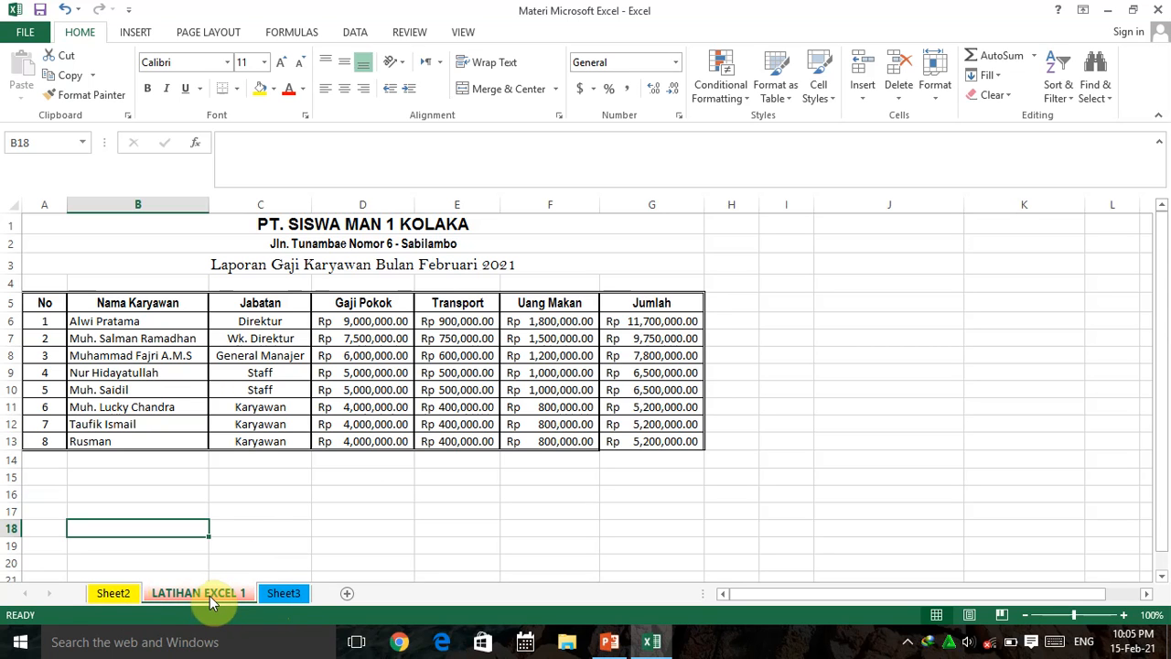
{"action": "left_click_drag", "start_coordinate": [209, 595], "coordinate": [99, 596]}
Add two blank worksheets after LATIHAN EXCEL 1 and move LATIHAN EXCEL 1 to between Sheet4 and Sheet2.
{"action": "left_click", "coordinate": [348, 595]}
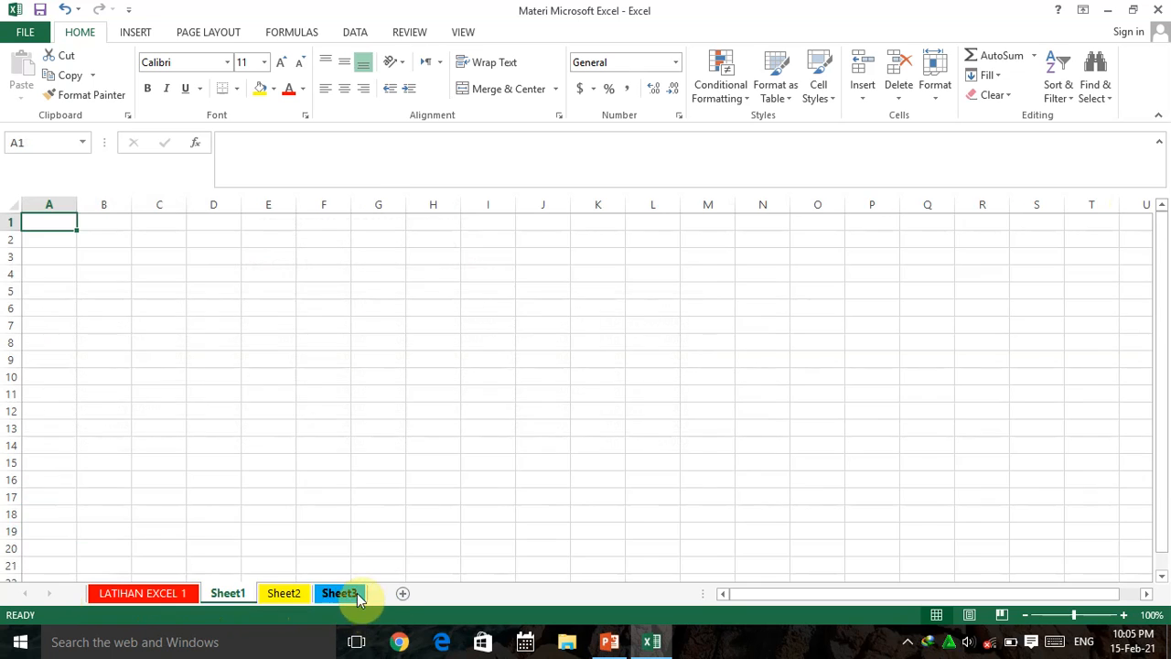
{"action": "left_click", "coordinate": [404, 594]}
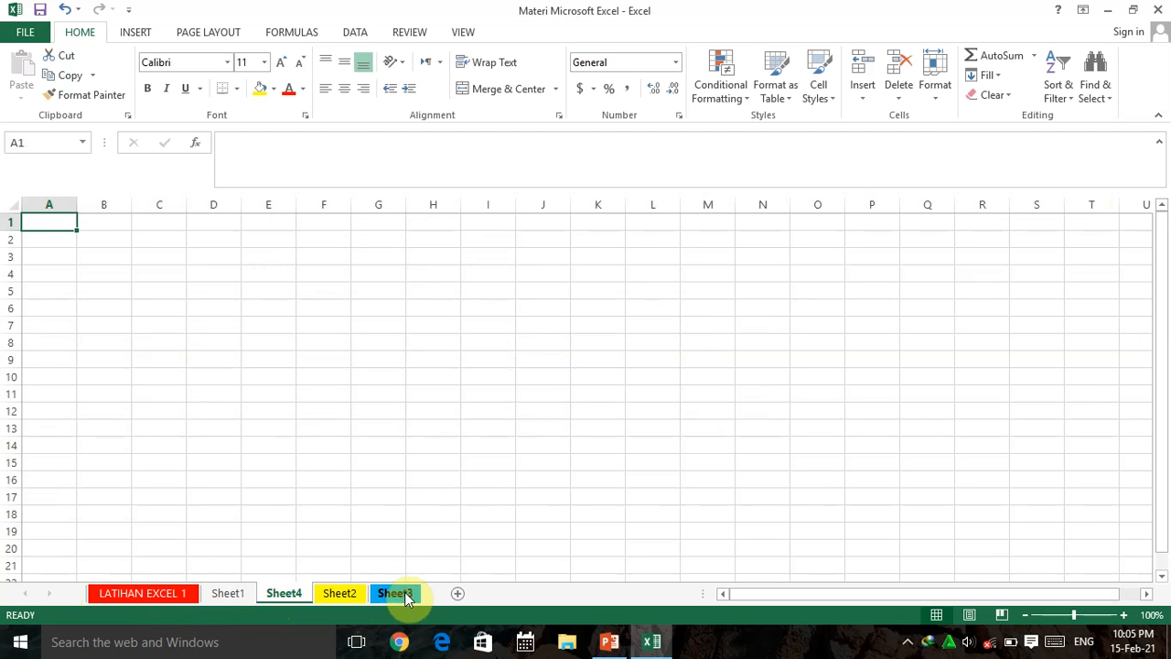
{"action": "left_click_drag", "start_coordinate": [174, 595], "coordinate": [354, 593]}
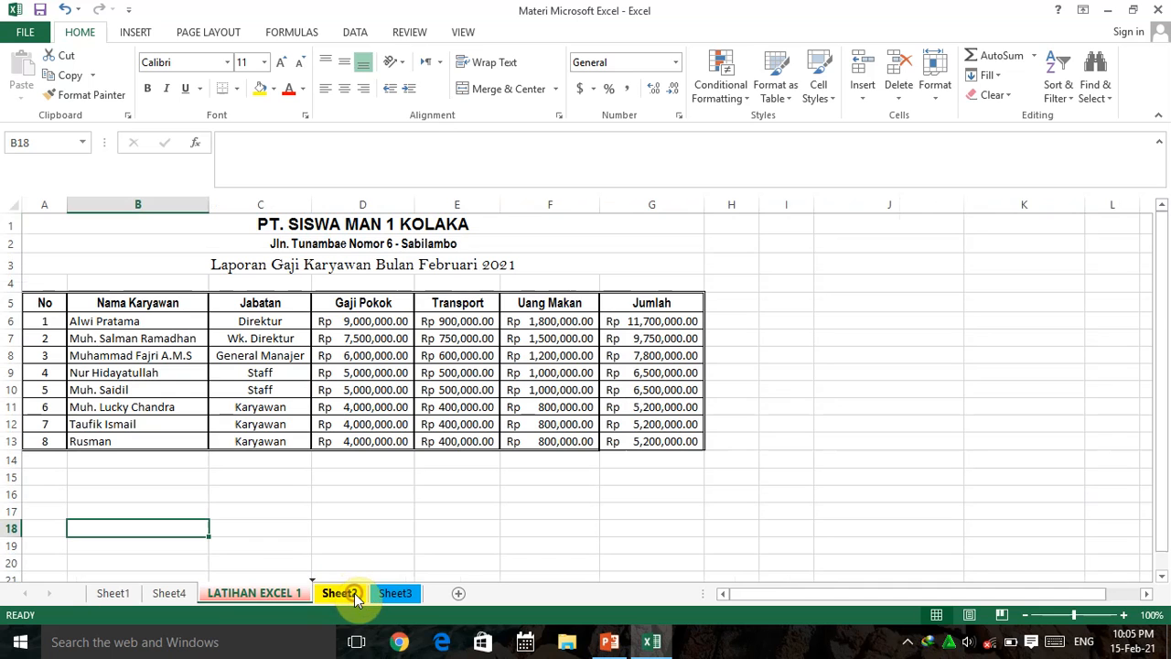
{"action": "left_click", "coordinate": [364, 591]}
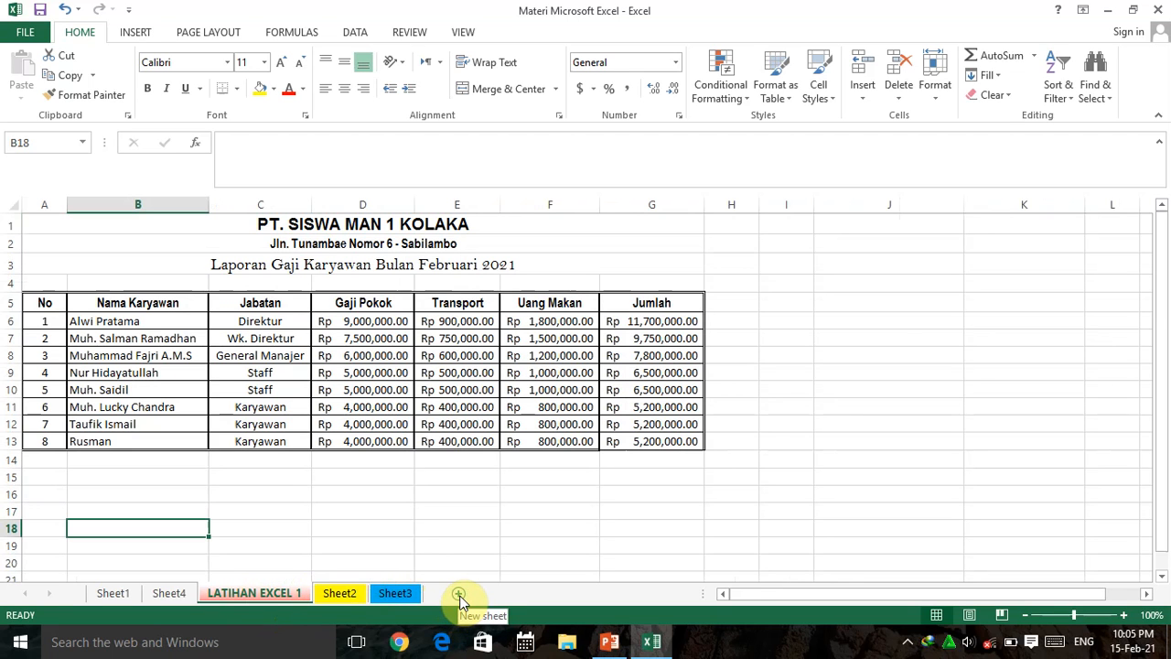
Review the sheet moving and copying topic on the PowerPoint slide and return to the Excel workbook.
{"action": "left_click", "coordinate": [611, 642]}
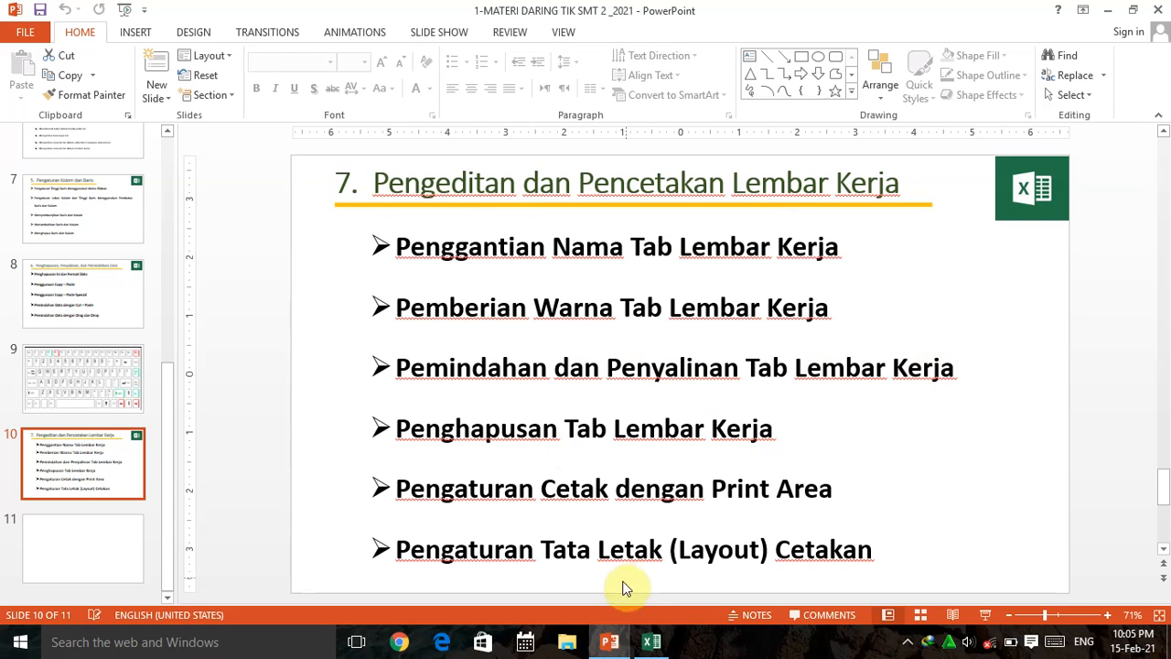
{"action": "left_click", "coordinate": [657, 643]}
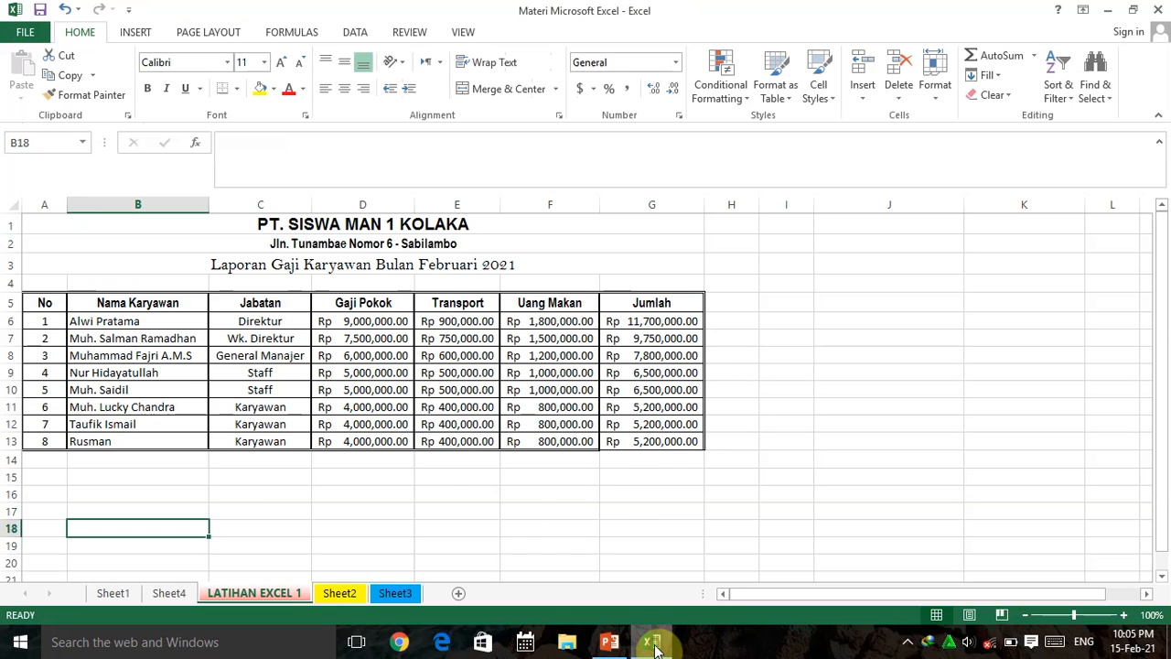
{"action": "left_click", "coordinate": [484, 493]}
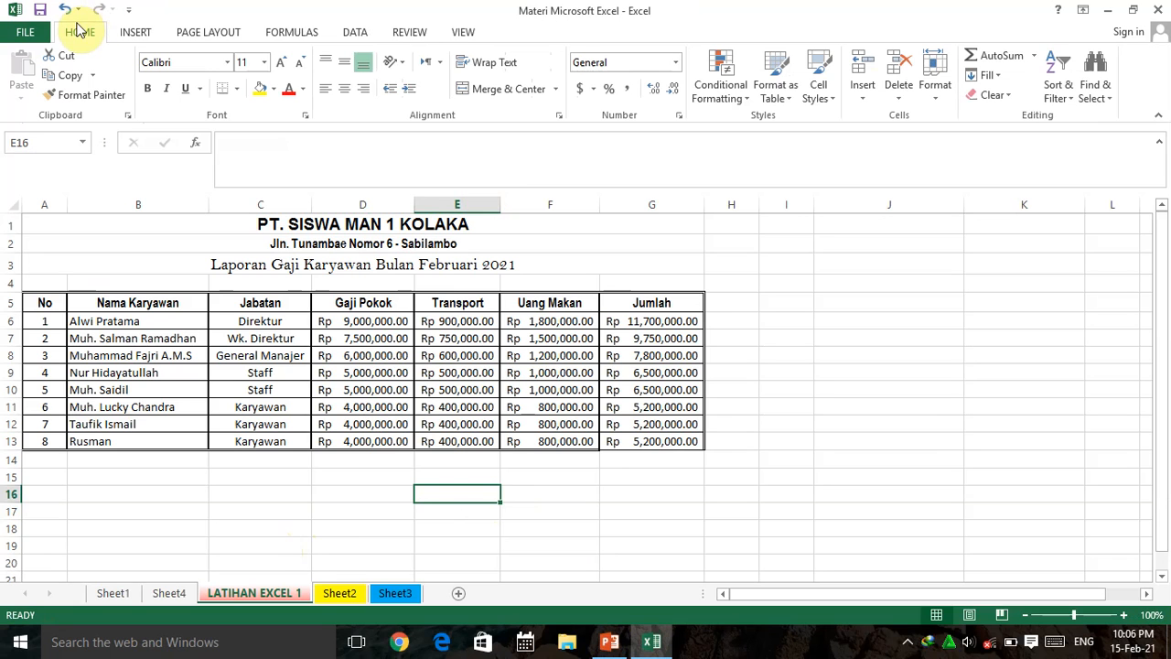
Create a copy of the LATIHAN EXCEL 1 sheet in the same workbook, placed before the original LATIHAN EXCEL 1.
{"action": "left_click", "coordinate": [935, 105]}
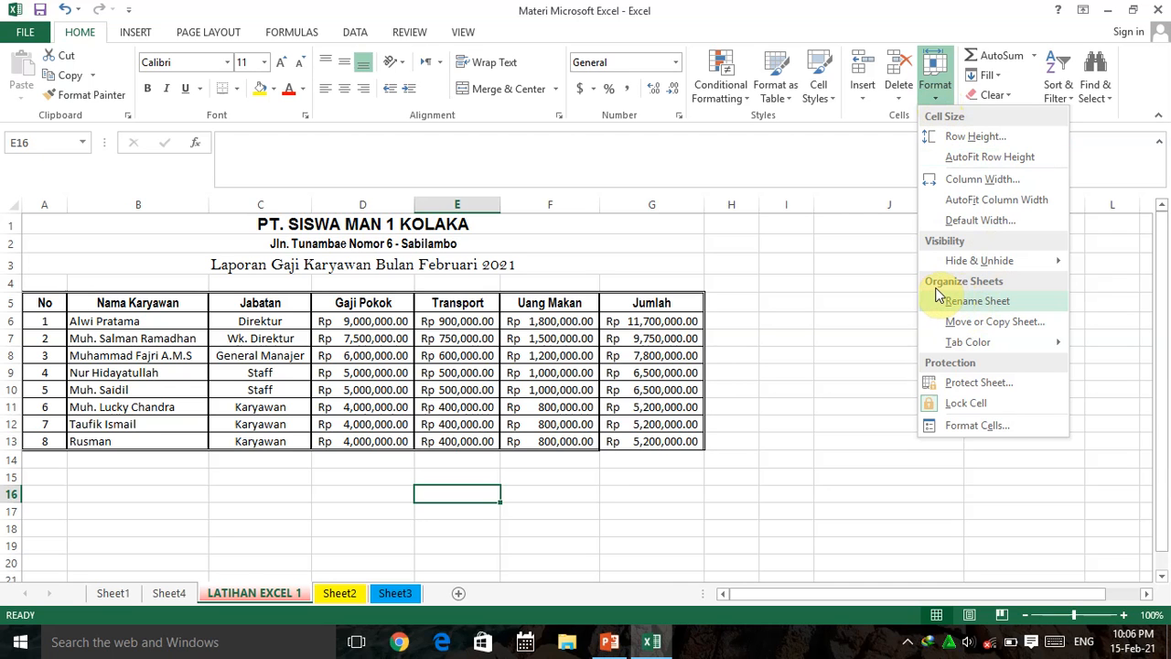
{"action": "left_click", "coordinate": [997, 324]}
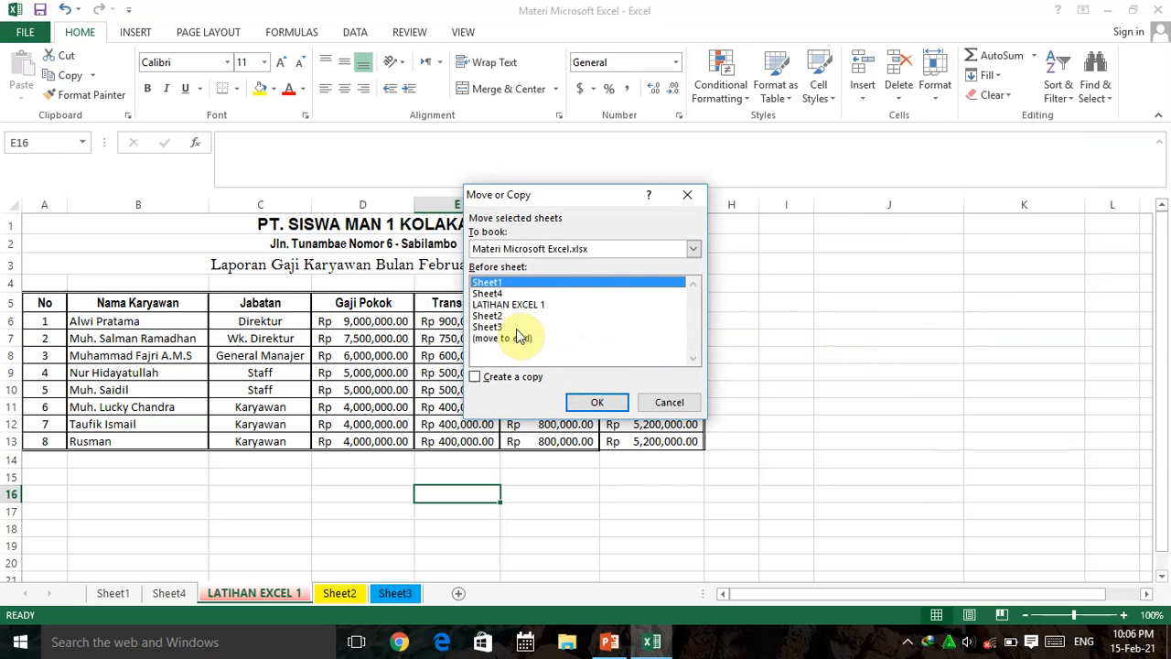
{"action": "left_click", "coordinate": [486, 293]}
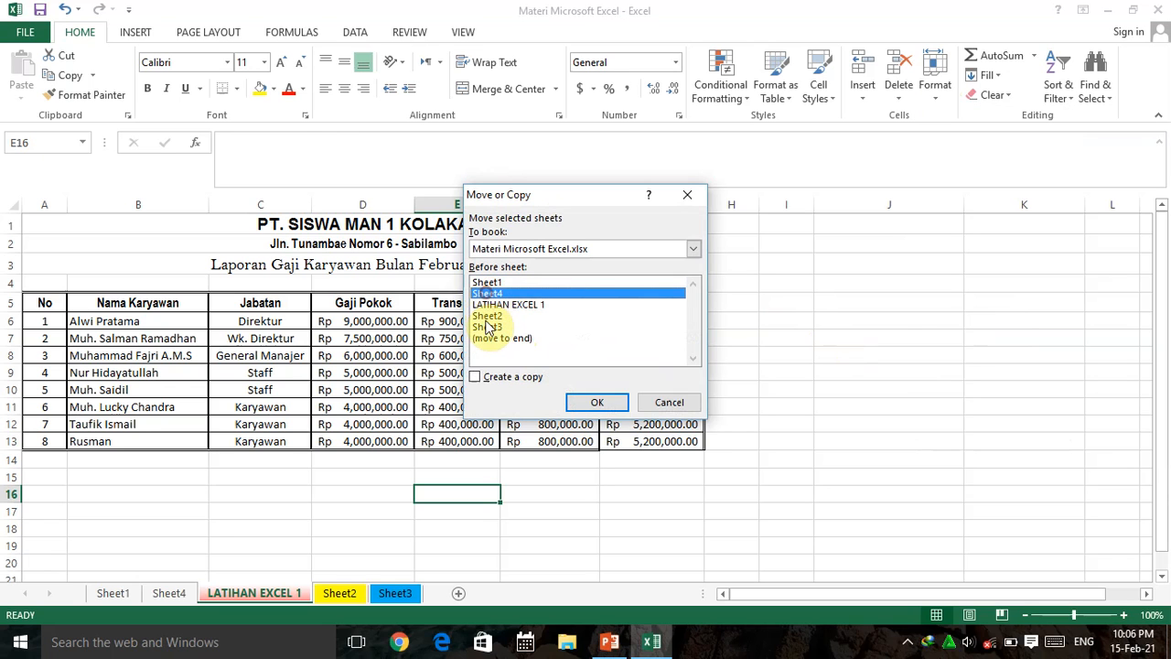
{"action": "left_click", "coordinate": [487, 304]}
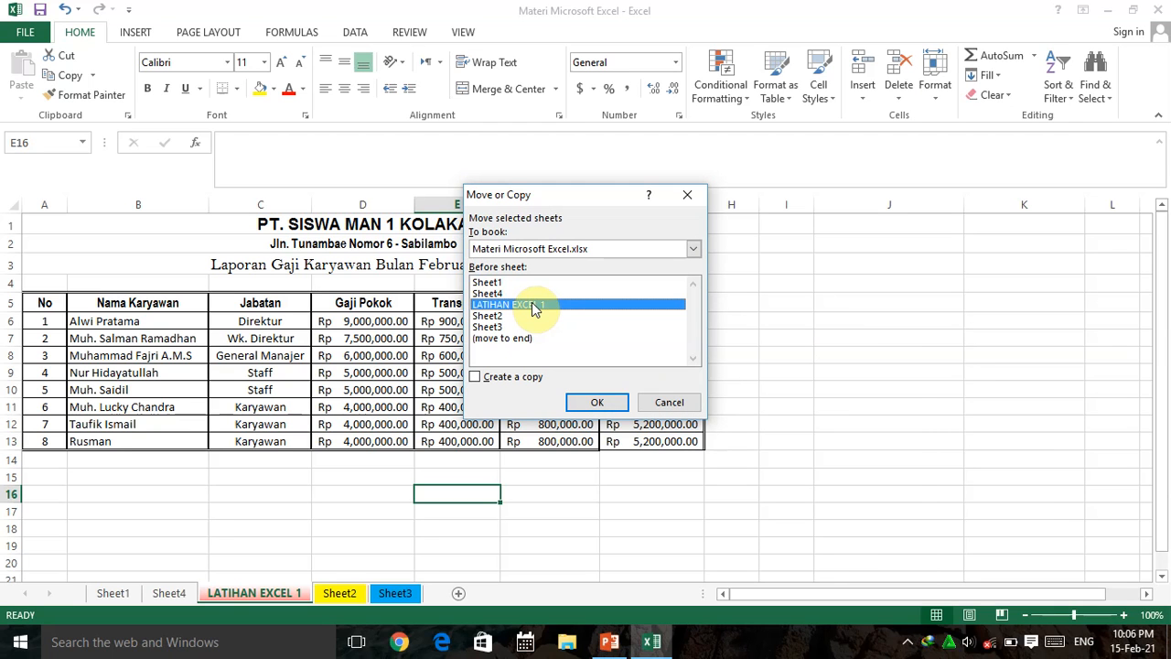
{"action": "left_click", "coordinate": [476, 377]}
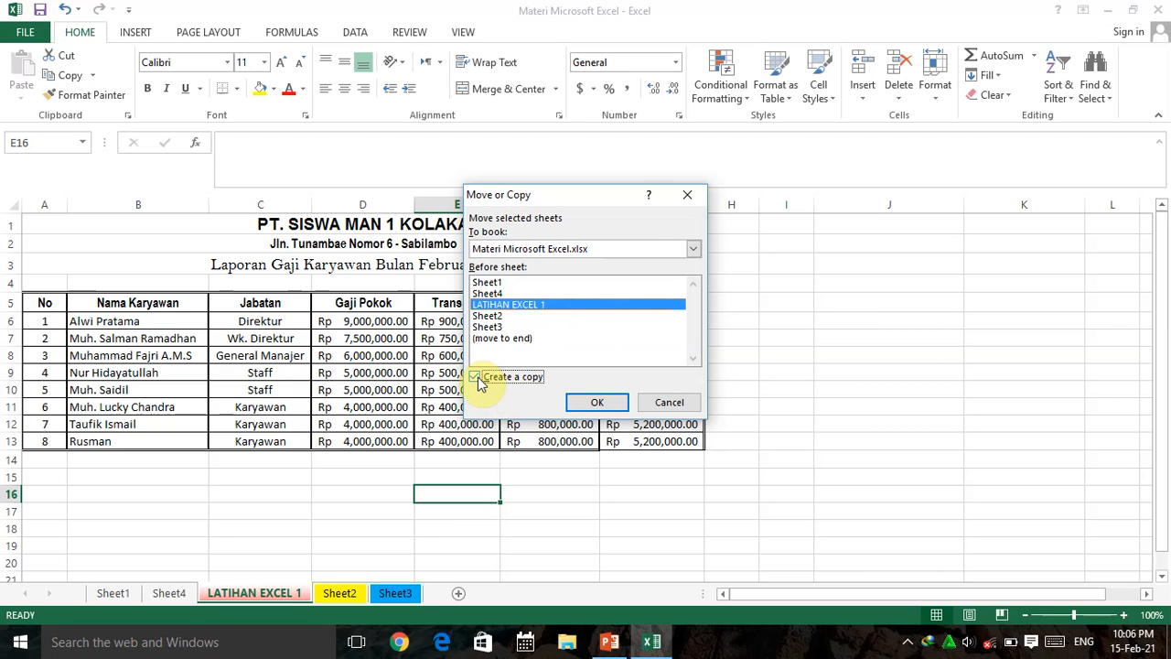
{"action": "left_click", "coordinate": [604, 401]}
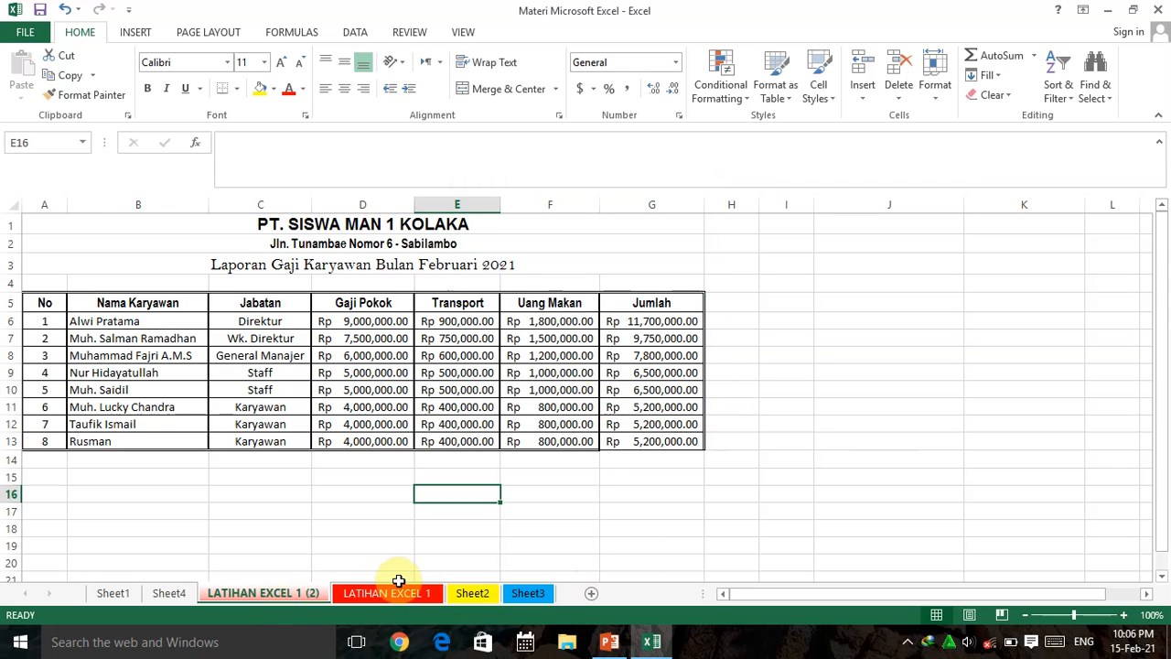
Compare the copied sheet with the original LATIHAN EXCEL 1, and check the topic slide in PowerPoint before returning to Excel.
{"action": "left_click", "coordinate": [379, 593]}
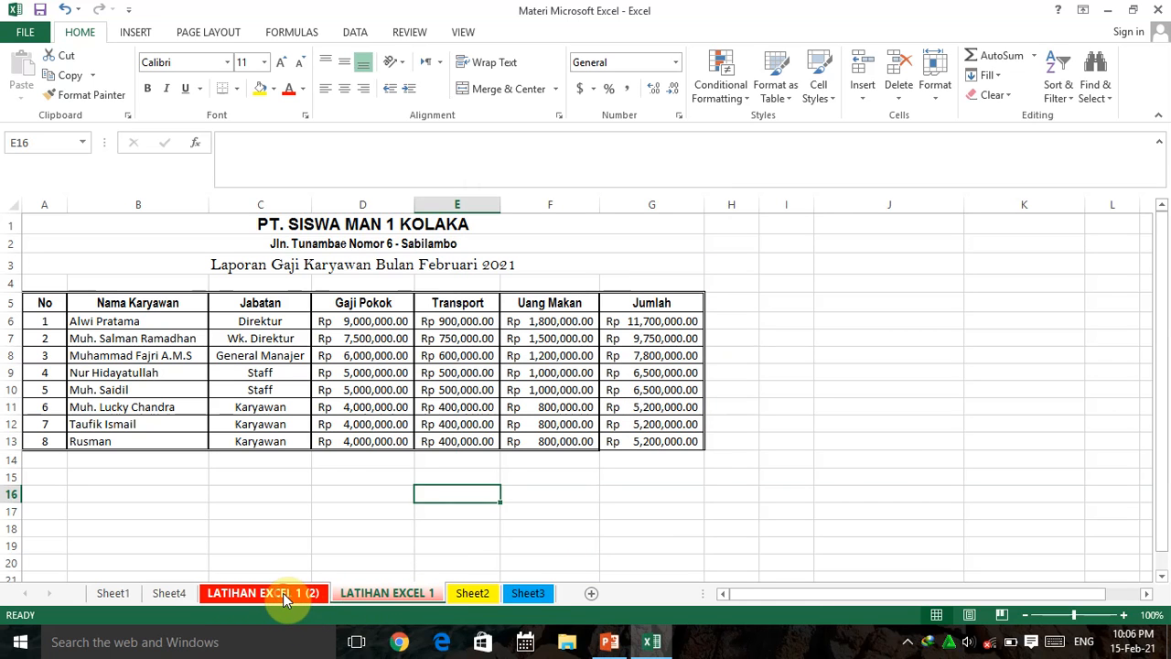
{"action": "left_click", "coordinate": [283, 594]}
{"action": "left_click", "coordinate": [393, 595]}
{"action": "left_click", "coordinate": [622, 648]}
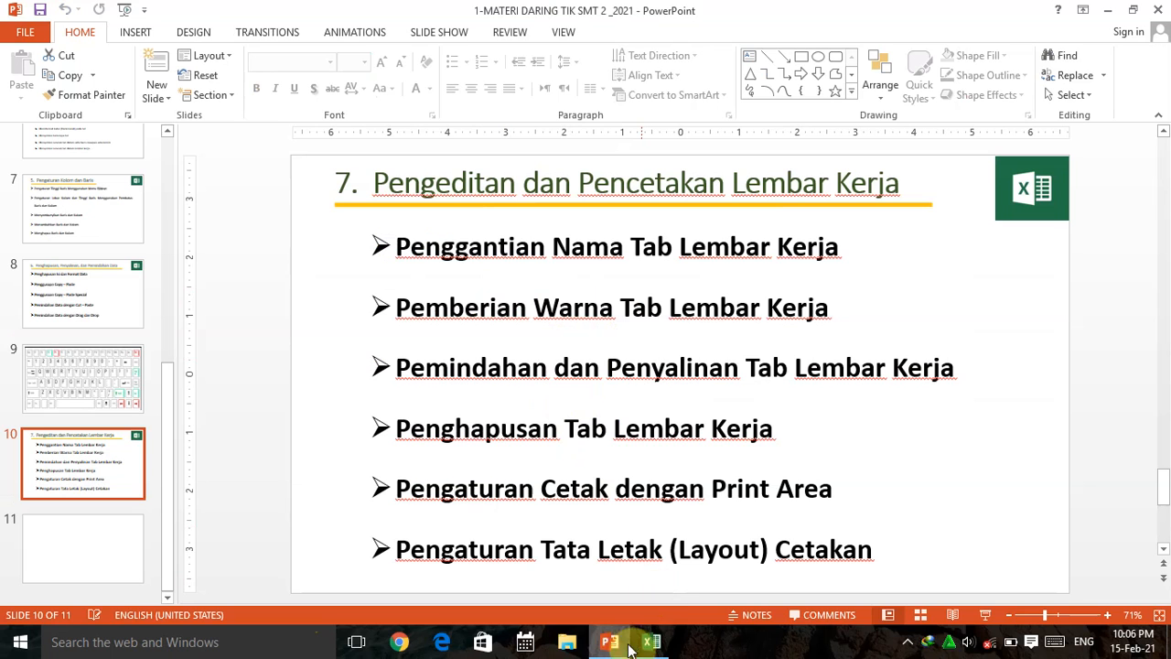
{"action": "mouse_move", "coordinate": [653, 641]}
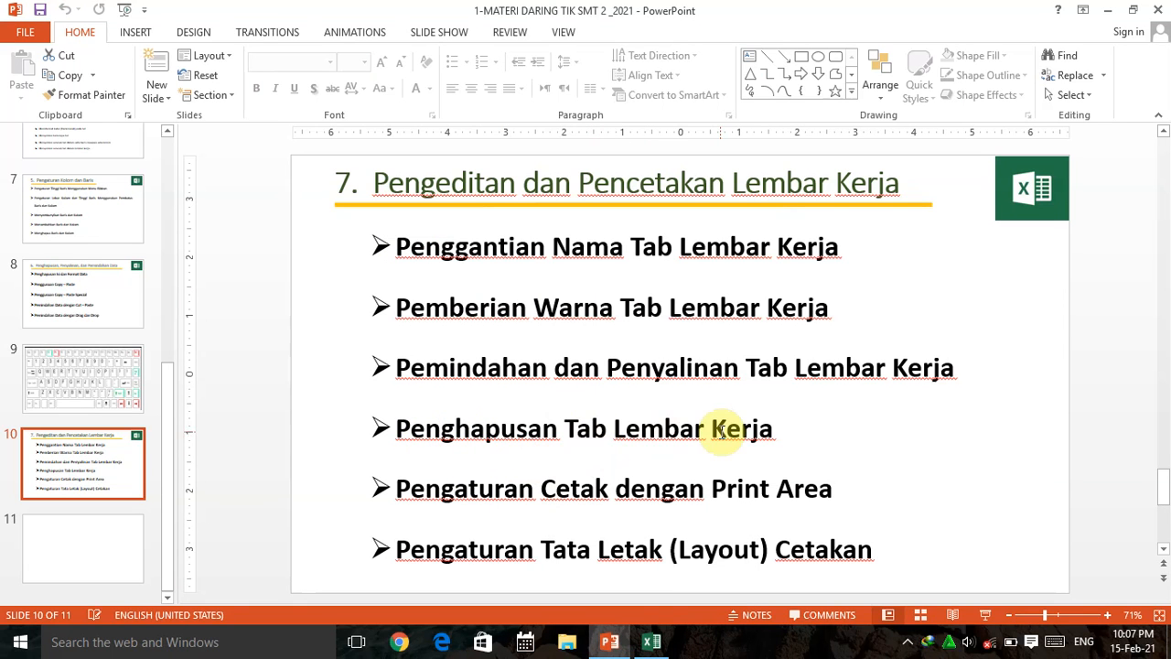
{"action": "left_click", "coordinate": [648, 643]}
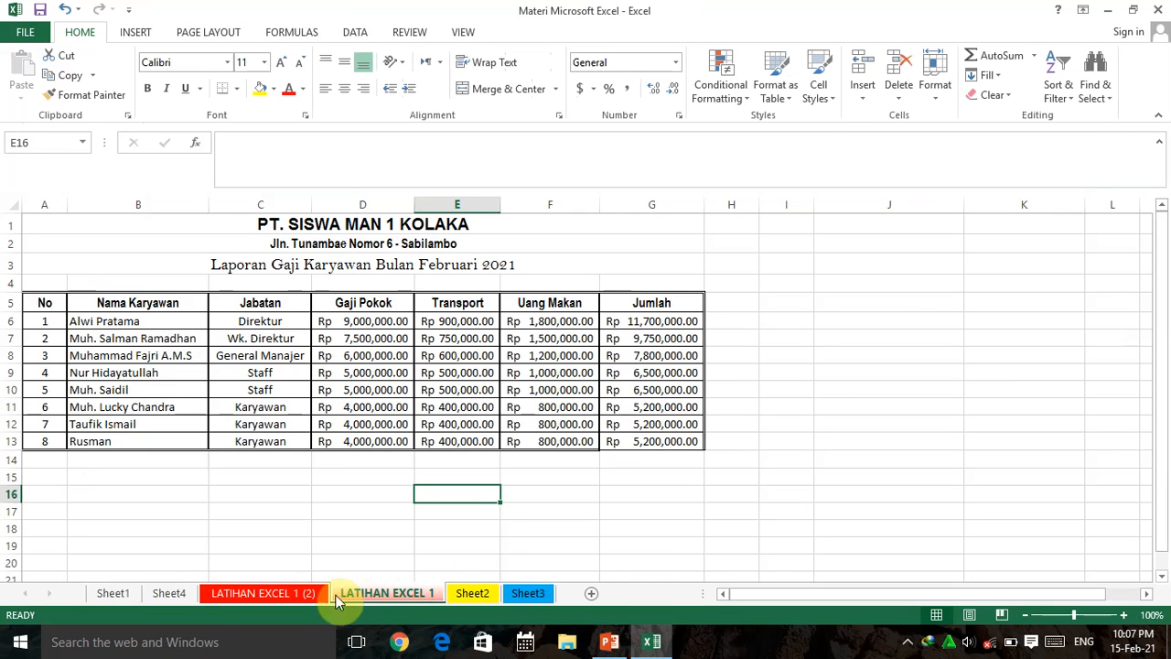
Delete the Sheet1, Sheet4 and LATIHAN EXCEL 1 (2) worksheets, accepting the permanent removal of the copied data.
{"action": "right_click", "coordinate": [127, 594]}
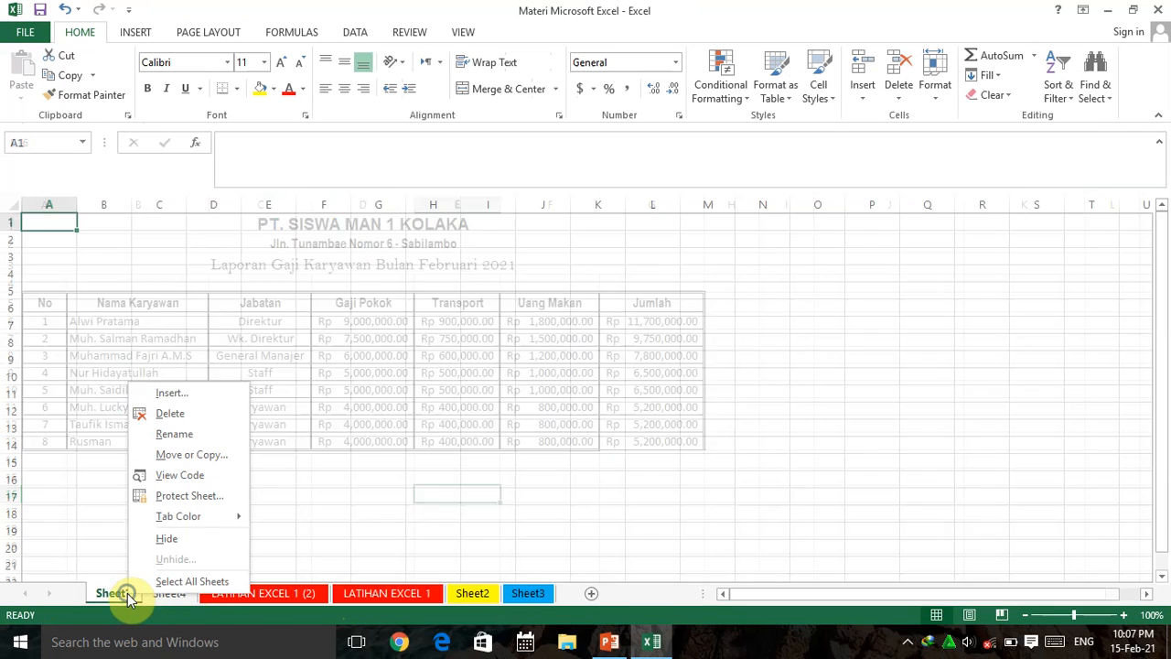
{"action": "left_click", "coordinate": [174, 414]}
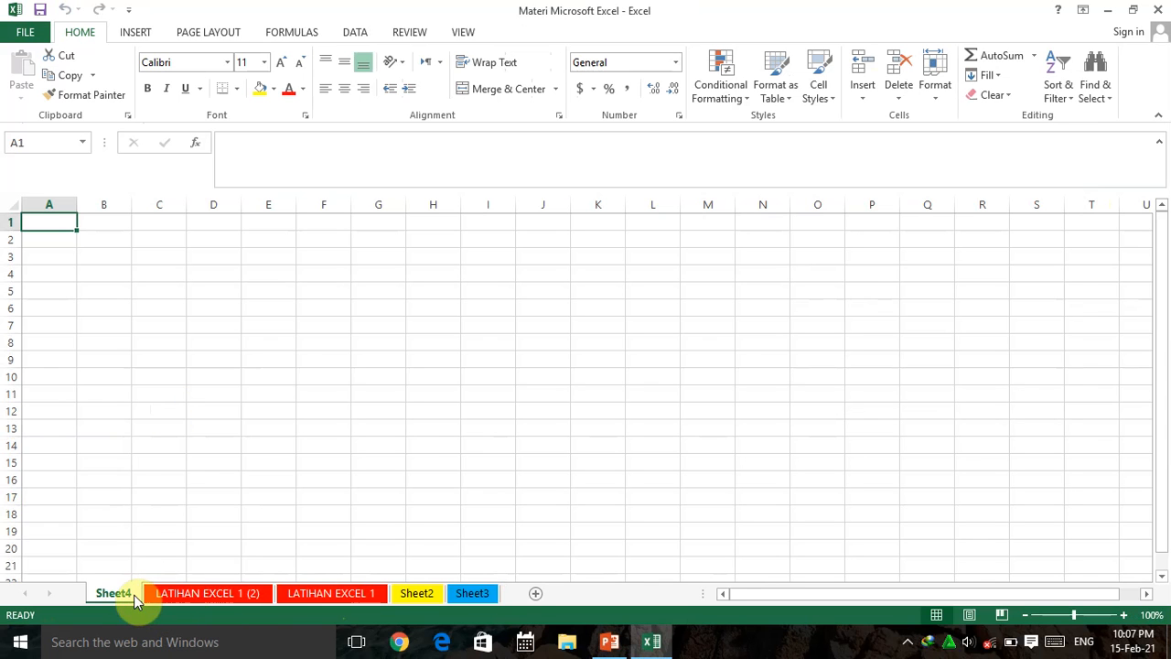
{"action": "right_click", "coordinate": [134, 599]}
{"action": "left_click", "coordinate": [182, 409]}
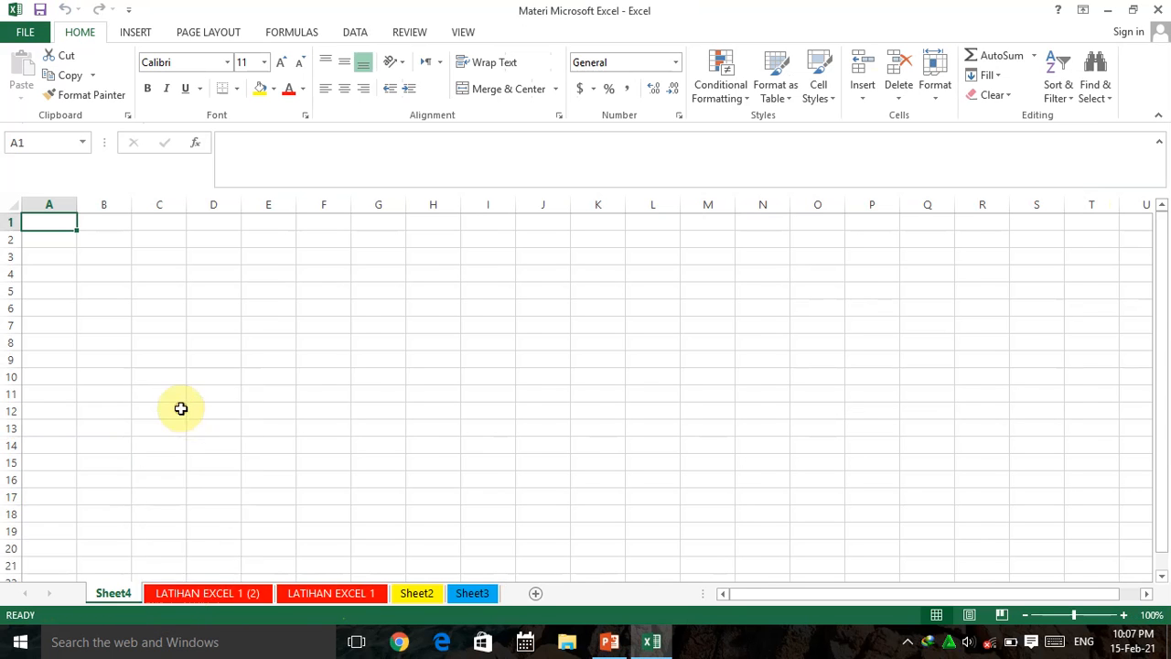
{"action": "right_click", "coordinate": [163, 599]}
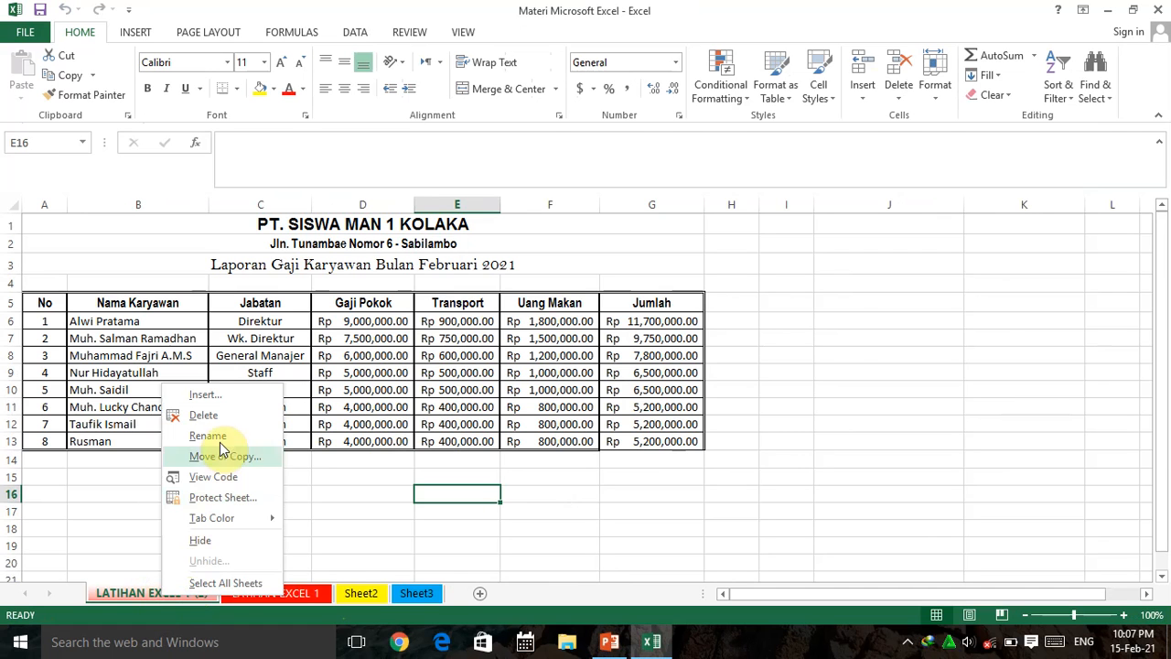
{"action": "left_click", "coordinate": [213, 420]}
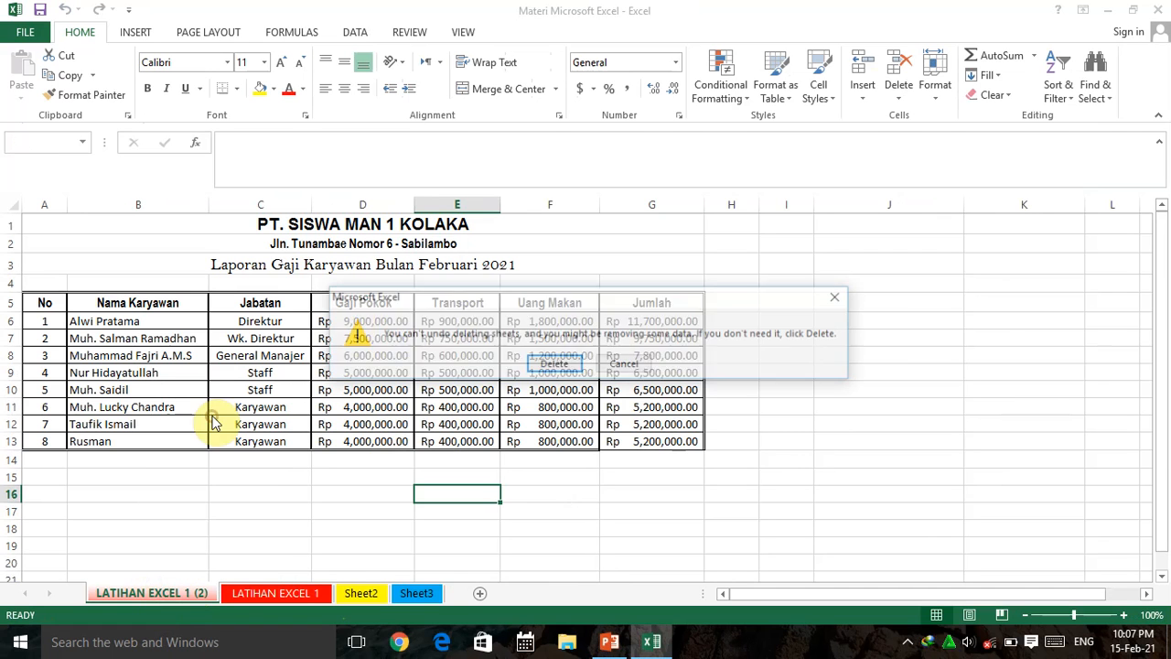
{"action": "left_click", "coordinate": [555, 363]}
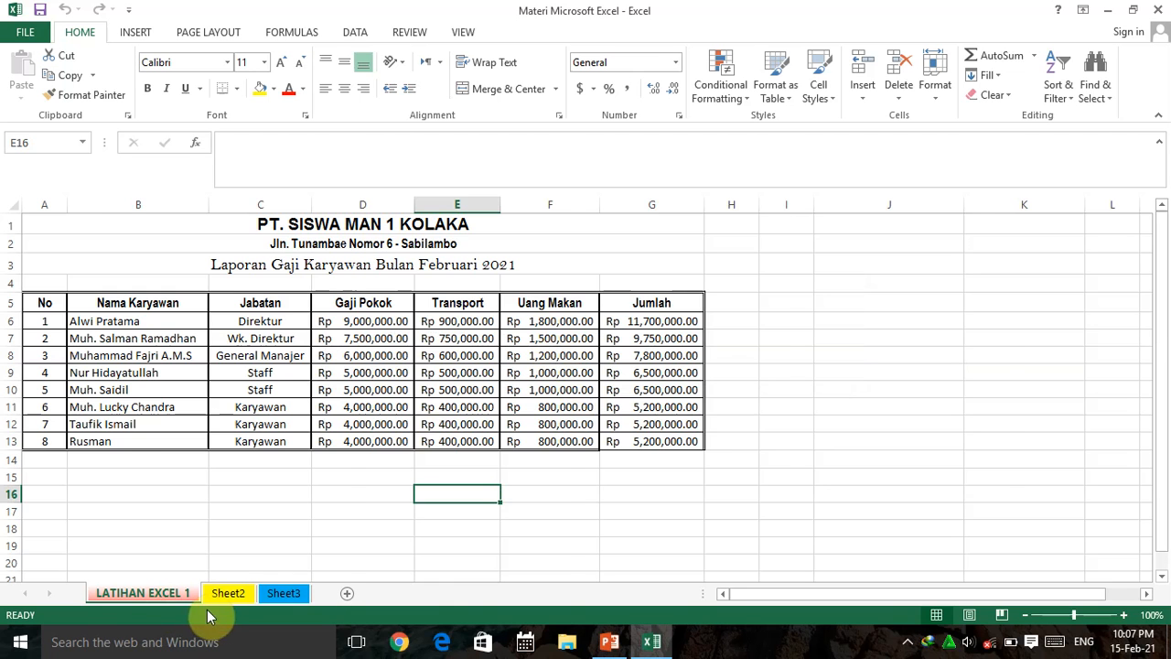
Close the command prompt window covering the workbook, and check the topic slide in PowerPoint before returning to Excel.
{"action": "left_click", "coordinate": [228, 597]}
{"action": "left_click", "coordinate": [187, 596]}
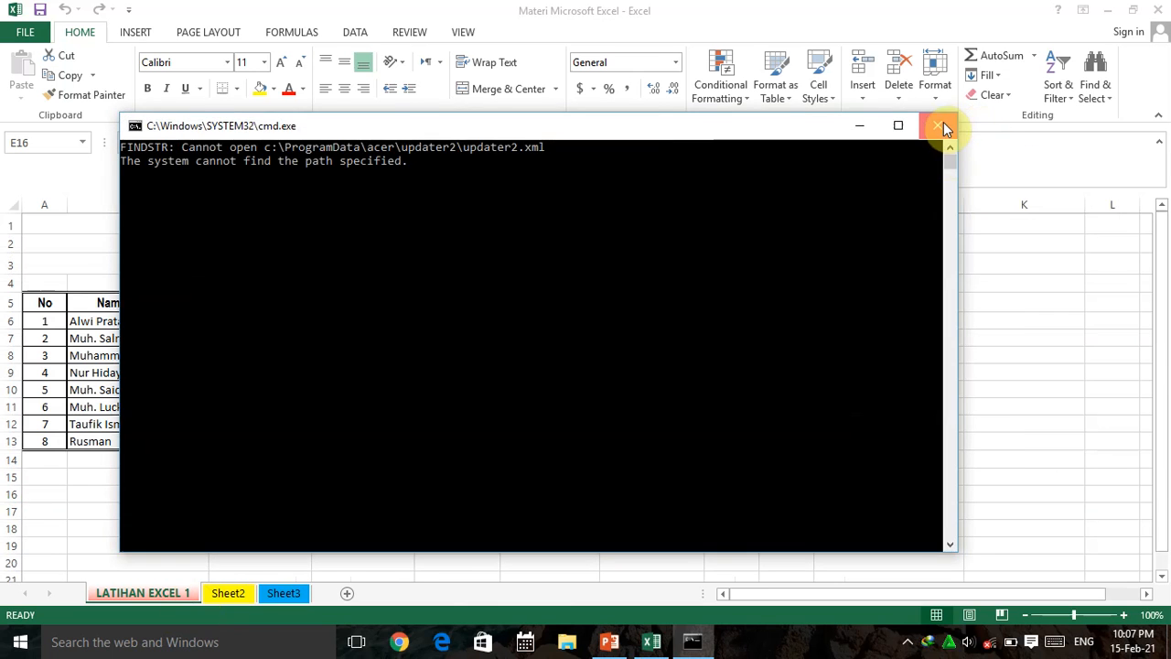
{"action": "left_click", "coordinate": [942, 124]}
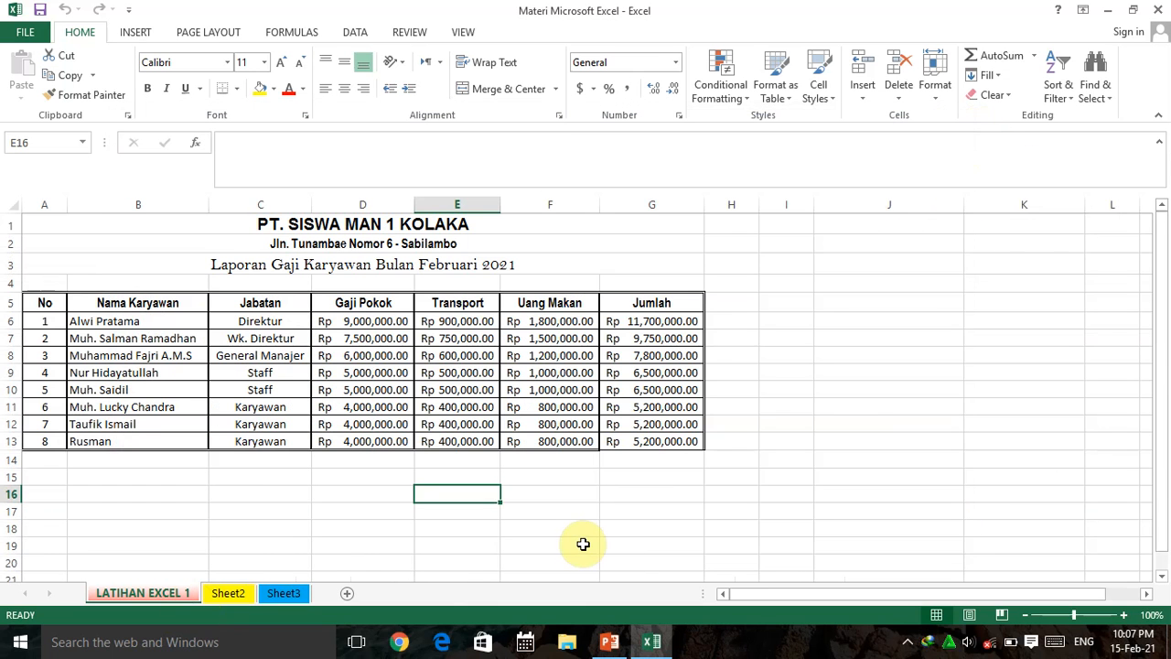
{"action": "left_click", "coordinate": [409, 474]}
{"action": "left_click", "coordinate": [609, 642]}
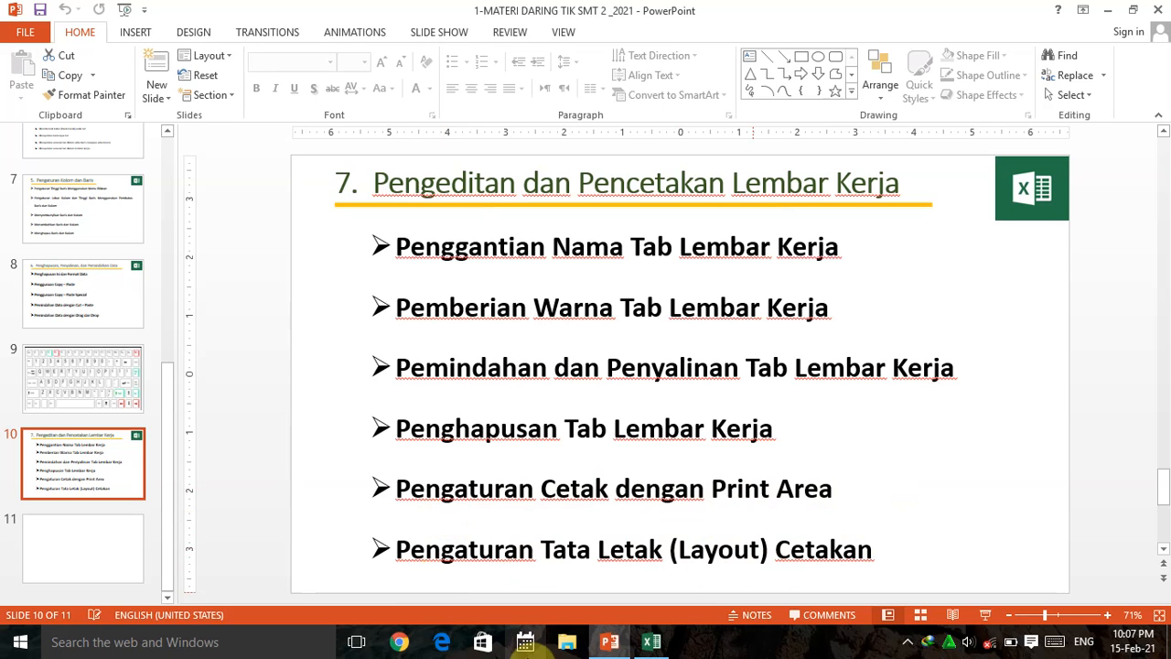
{"action": "left_click", "coordinate": [655, 645]}
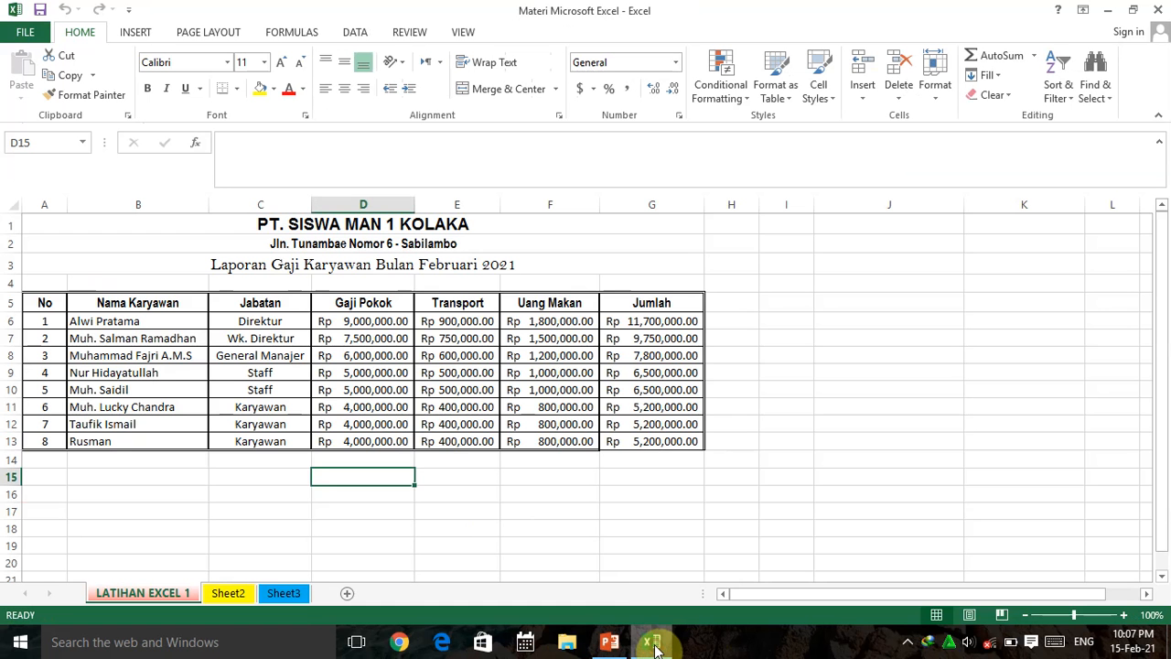
Set the salary report range A1:G14 on LATIHAN EXCEL 1 as the print area and deselect the range.
{"action": "left_click", "coordinate": [877, 341]}
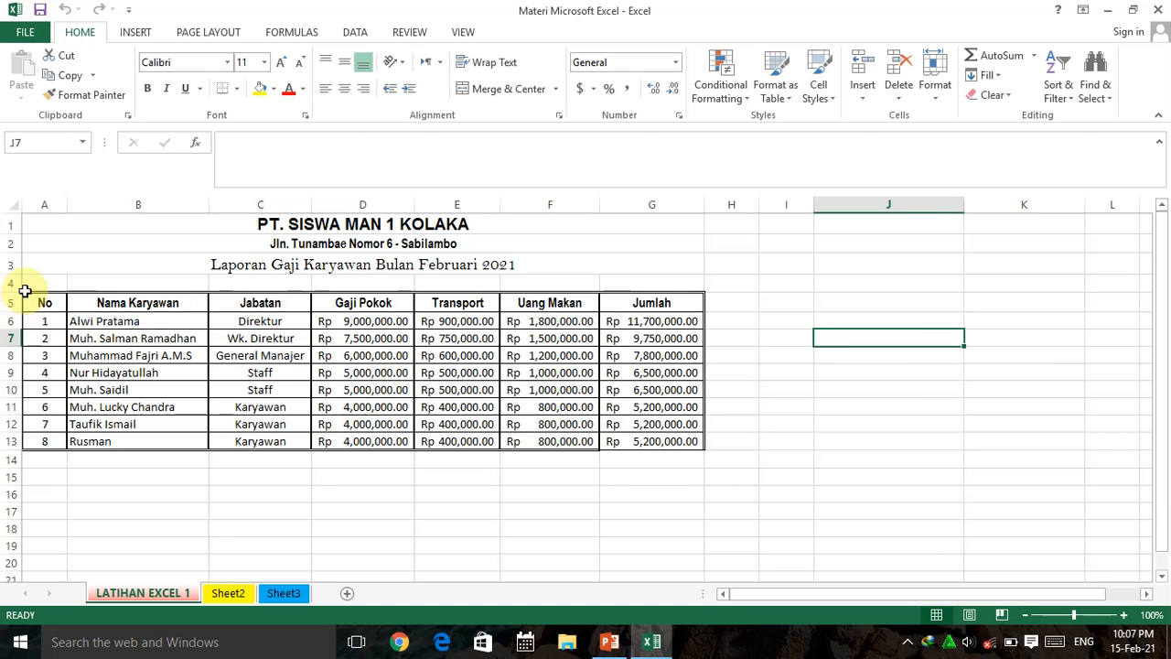
{"action": "left_click", "coordinate": [77, 228]}
{"action": "left_click_drag", "start_coordinate": [157, 232], "coordinate": [619, 463]}
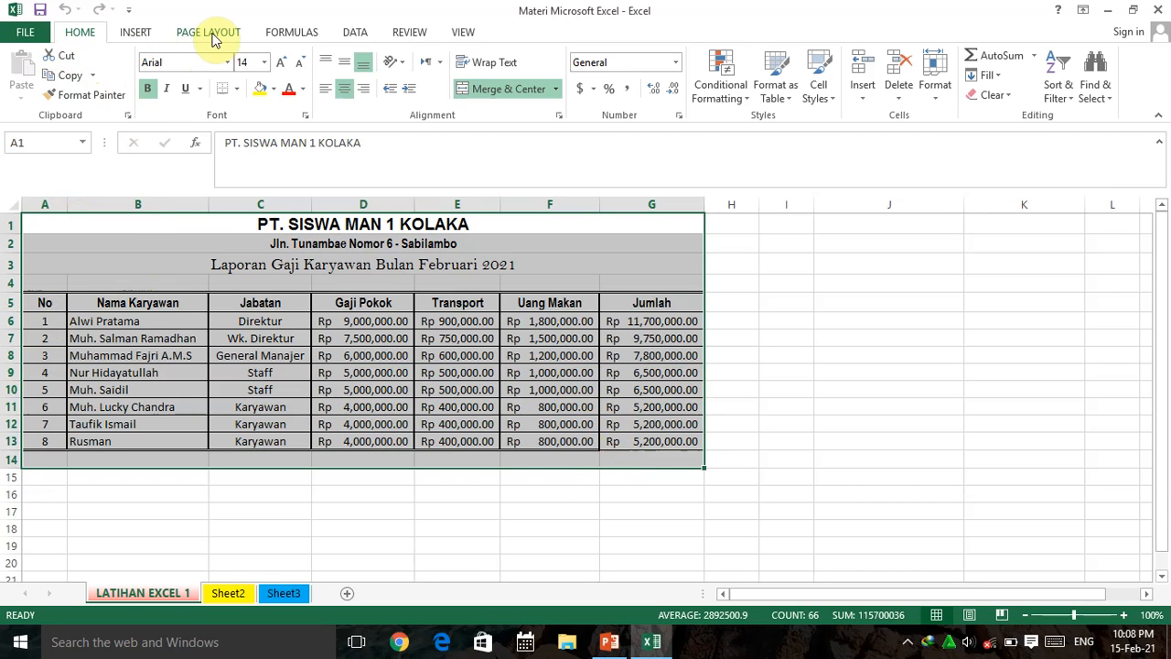
{"action": "left_click", "coordinate": [211, 34]}
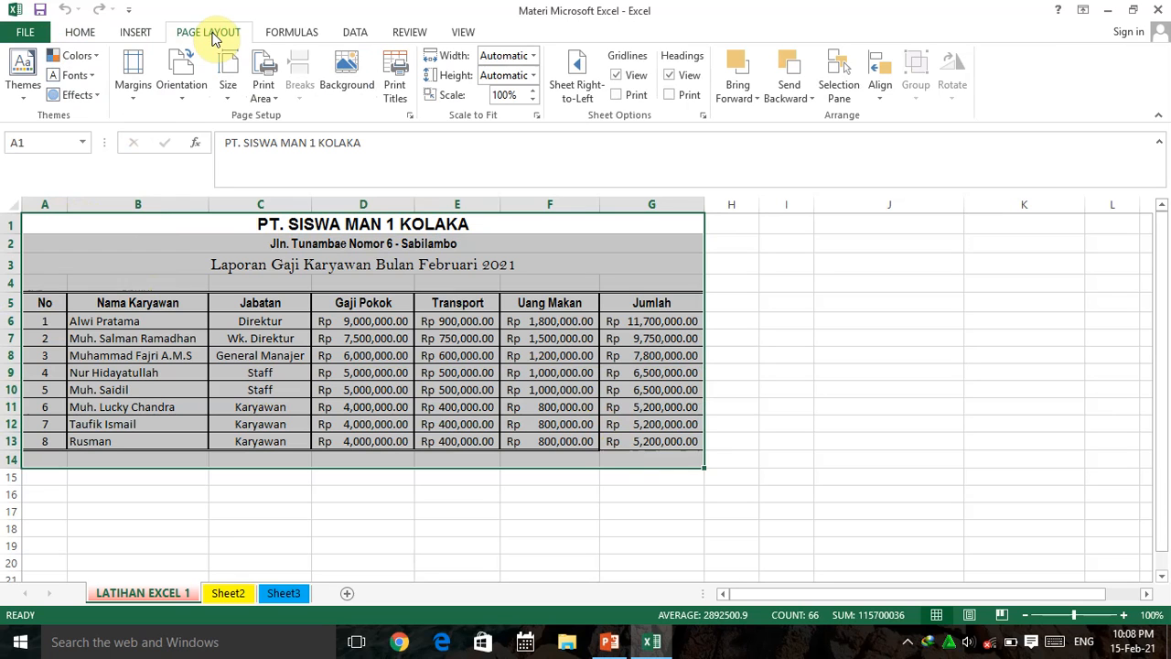
{"action": "left_click", "coordinate": [274, 98]}
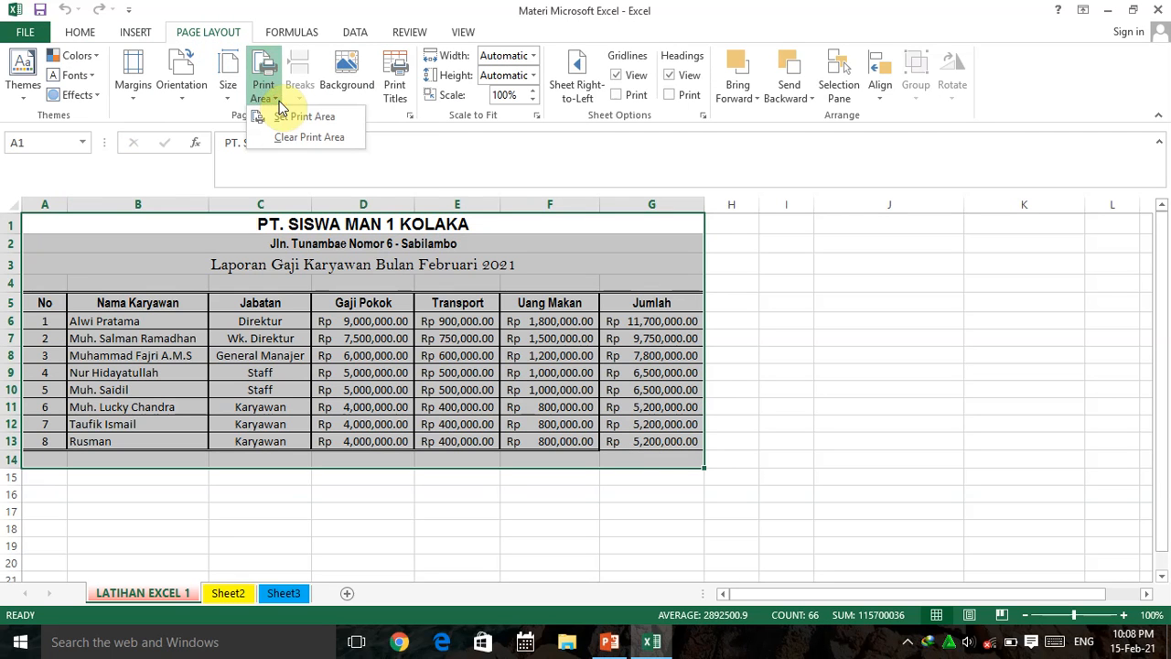
{"action": "left_click", "coordinate": [286, 116]}
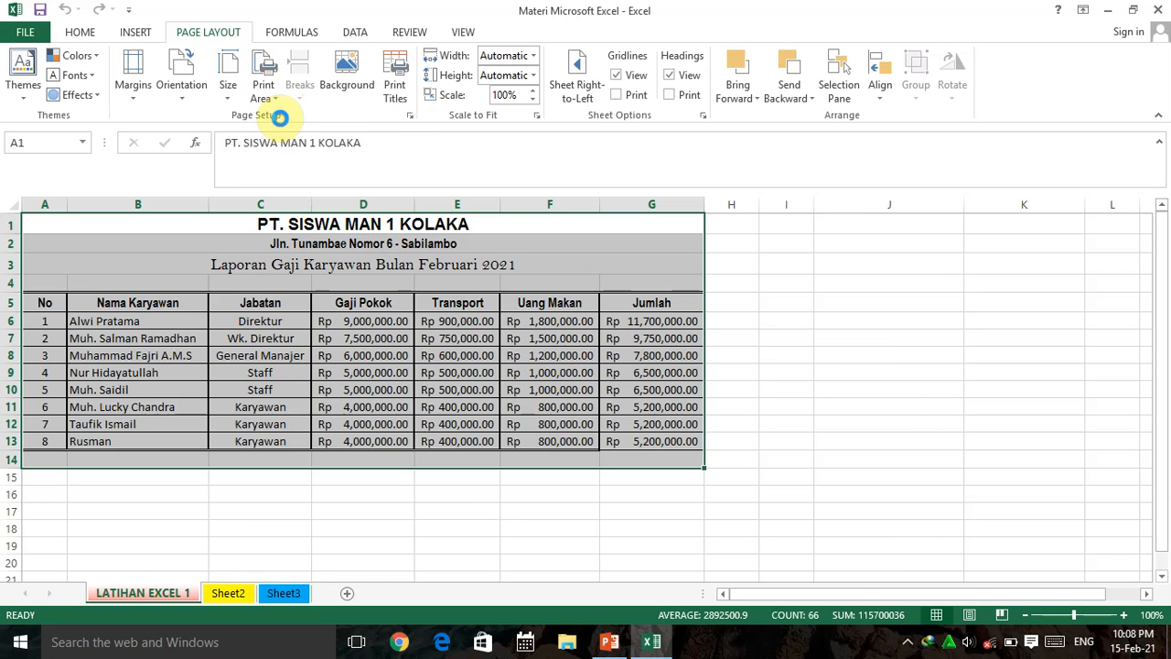
{"action": "left_click", "coordinate": [317, 510]}
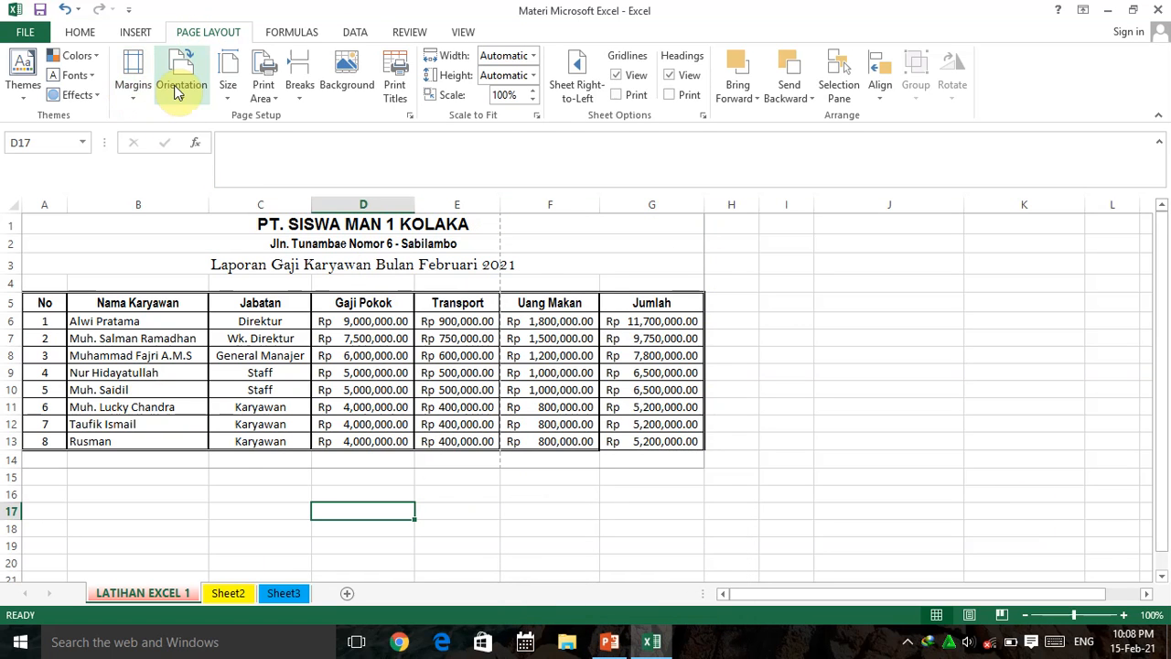
Examine the margin presets, orientation choices and paper sizes available for the LATIHAN EXCEL 1 sheet.
{"action": "left_click", "coordinate": [133, 95]}
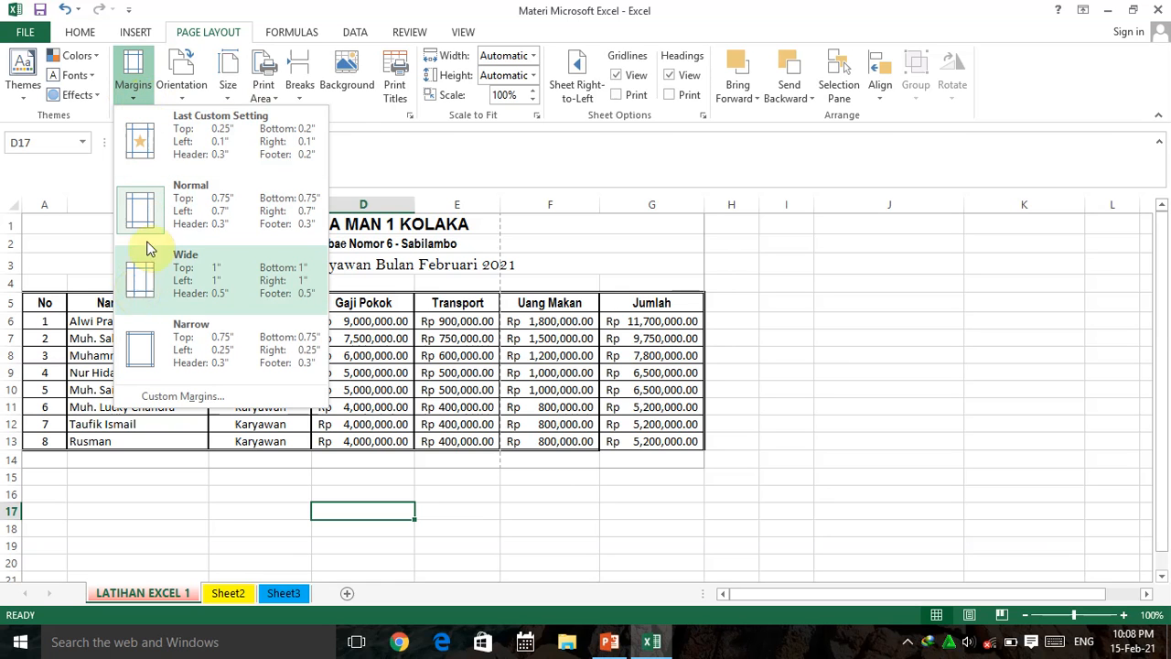
{"action": "left_click", "coordinate": [187, 99]}
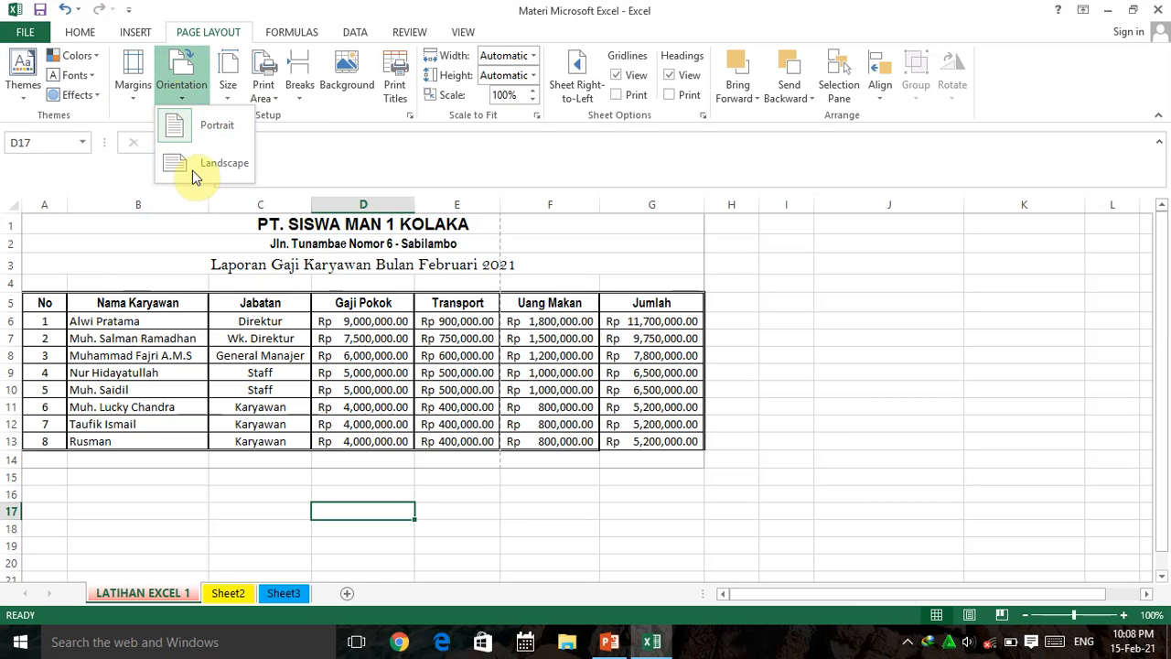
{"action": "left_click", "coordinate": [236, 90]}
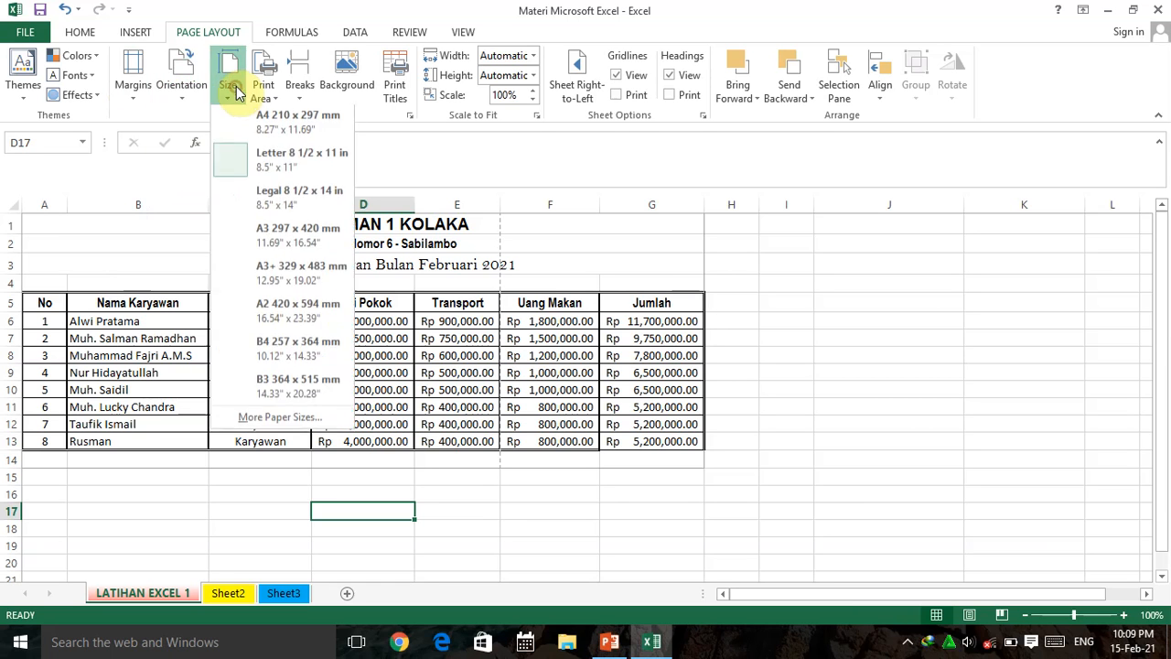
Set the page orientation of LATIHAN EXCEL 1 to Landscape and select the Jumlah header cell G5.
{"action": "left_click", "coordinate": [183, 98]}
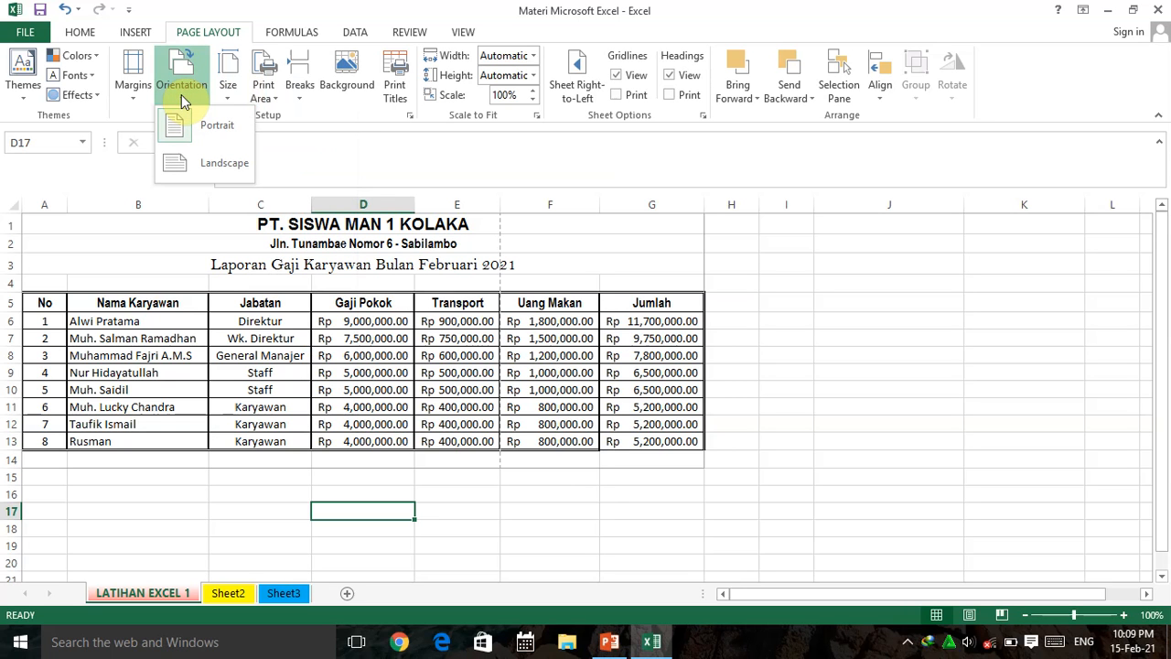
{"action": "left_click", "coordinate": [202, 163]}
{"action": "left_click", "coordinate": [652, 303]}
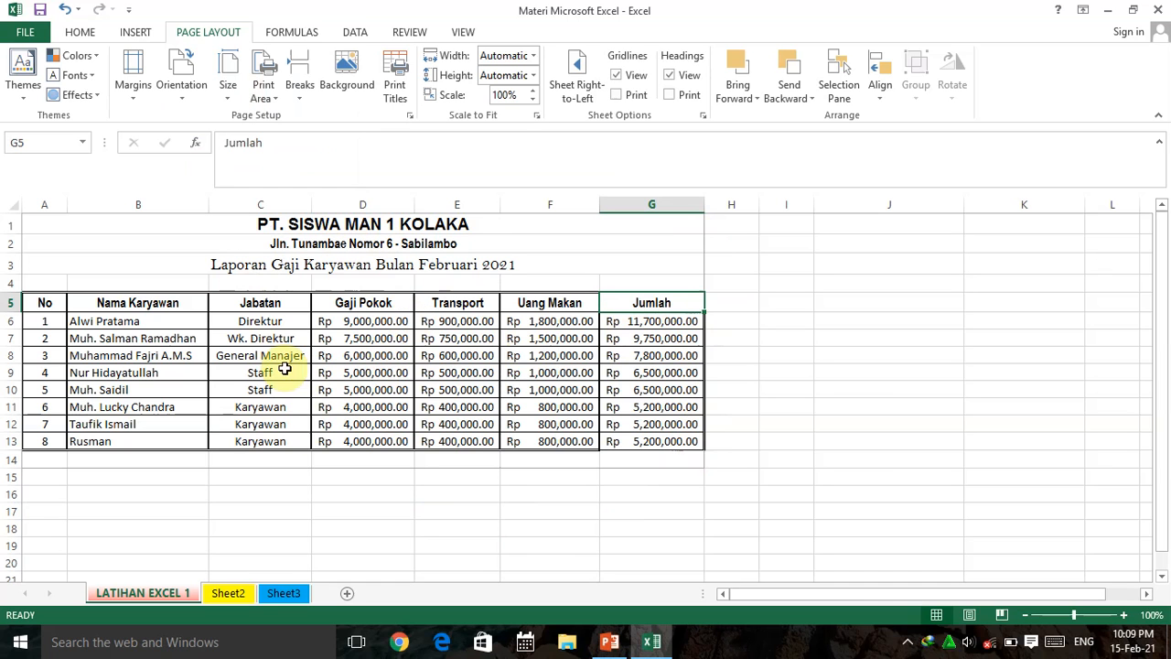
Open the custom margins settings and review the page, margin and header/footer options of the sheet's page setup.
{"action": "left_click", "coordinate": [130, 98]}
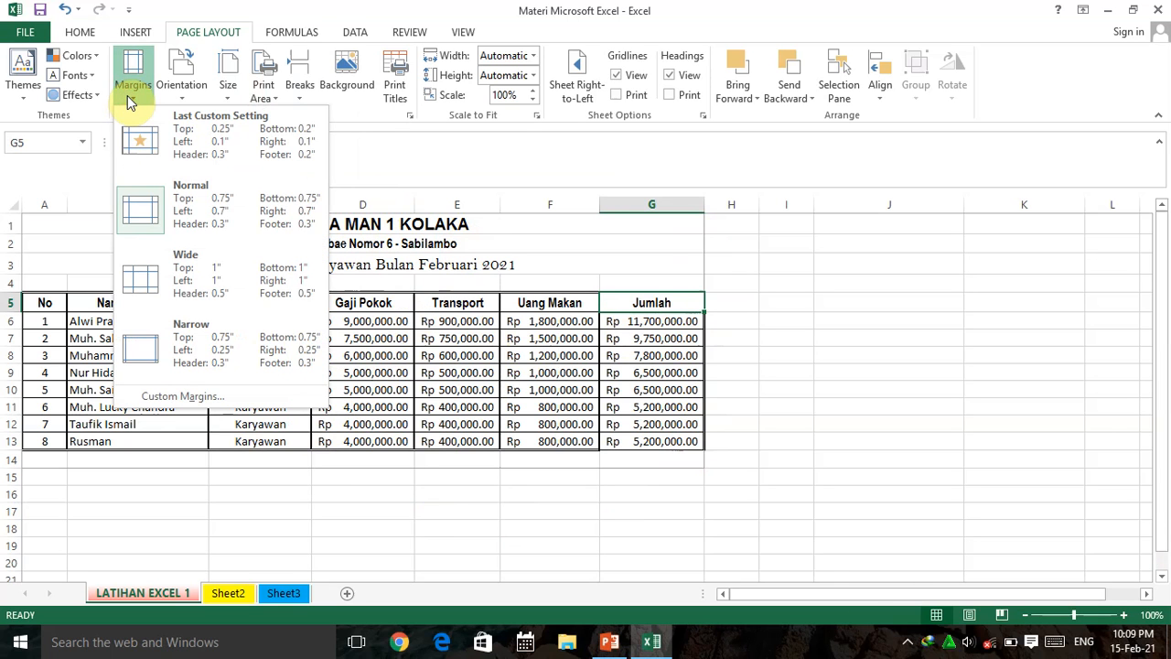
{"action": "left_click", "coordinate": [182, 399]}
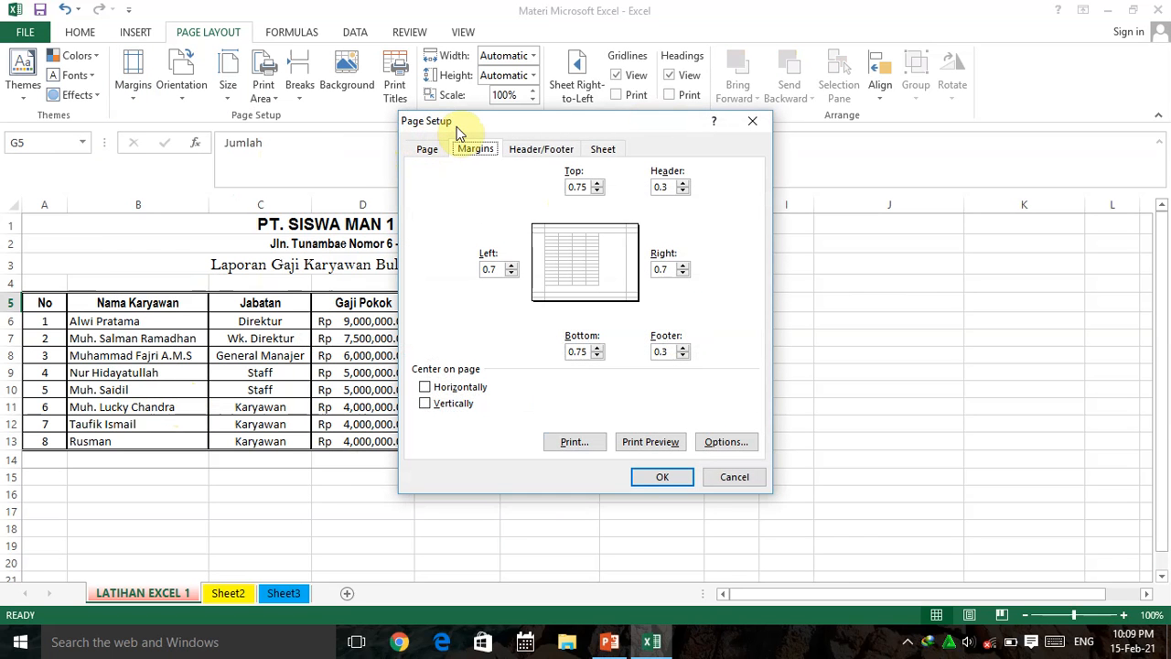
{"action": "left_click", "coordinate": [428, 156]}
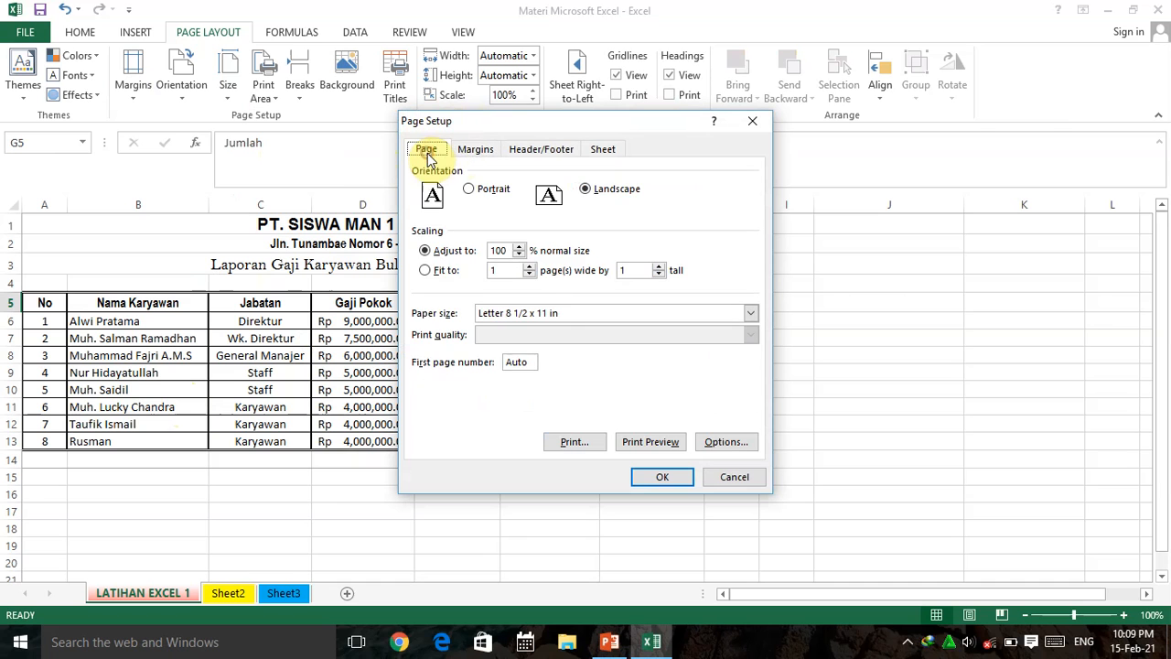
{"action": "left_click", "coordinate": [471, 152]}
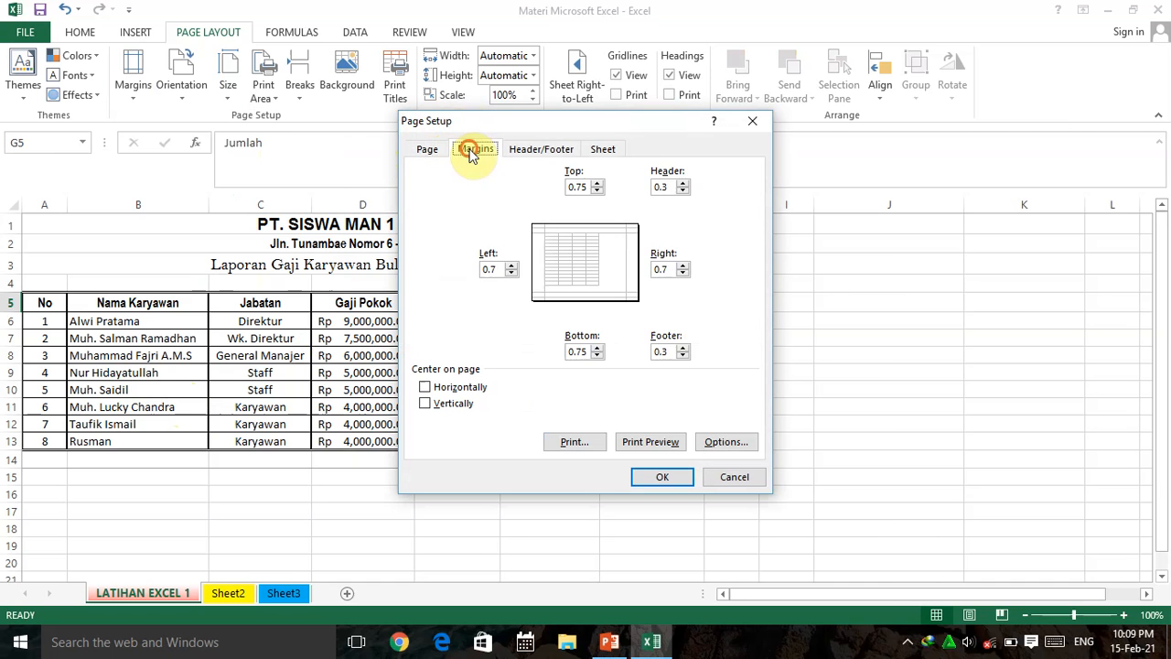
{"action": "left_click", "coordinate": [522, 152]}
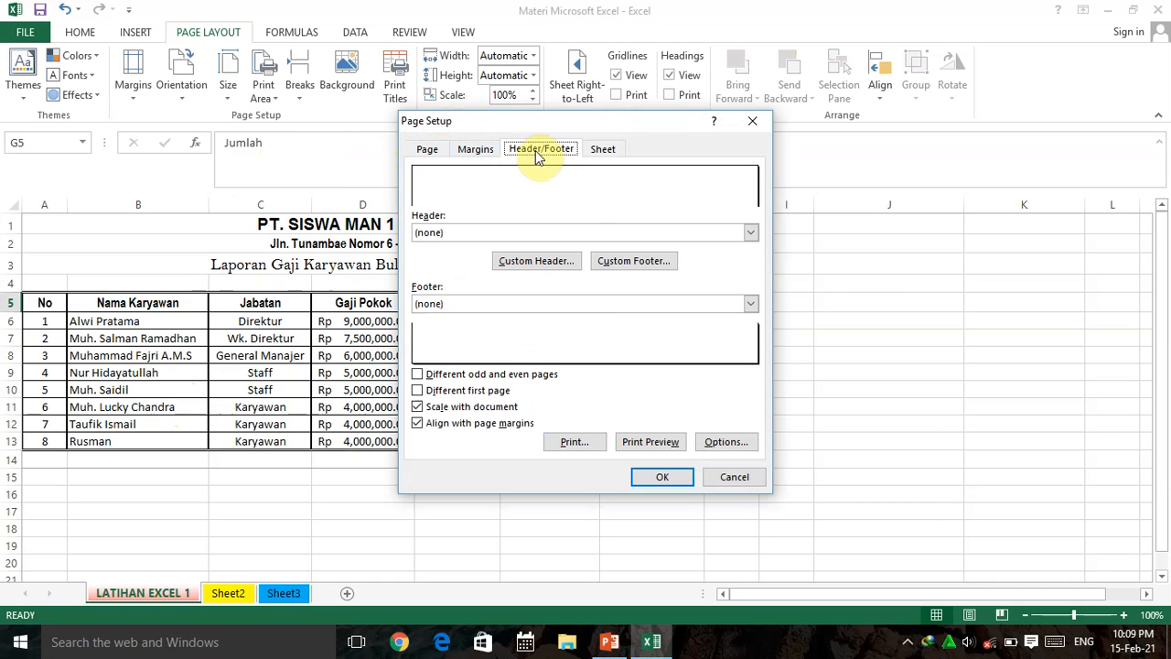
{"action": "left_click", "coordinate": [474, 154]}
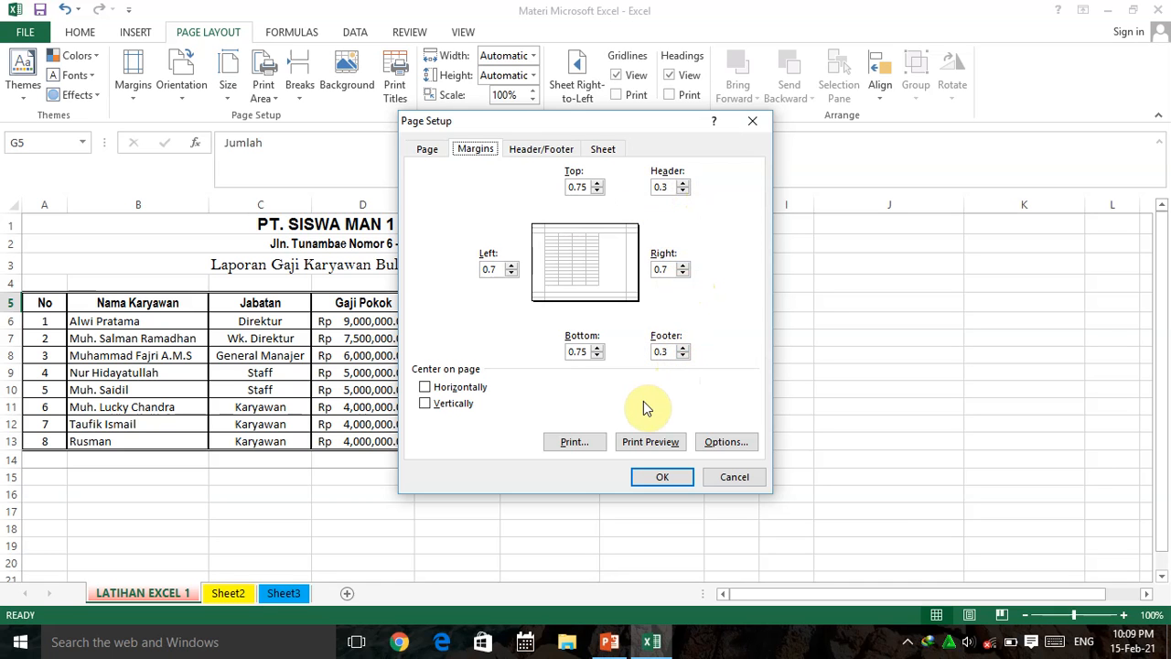
Open the print preview from Page Setup, review the available printers, and set the pages to print from 1 to 1.
{"action": "left_click", "coordinate": [575, 444]}
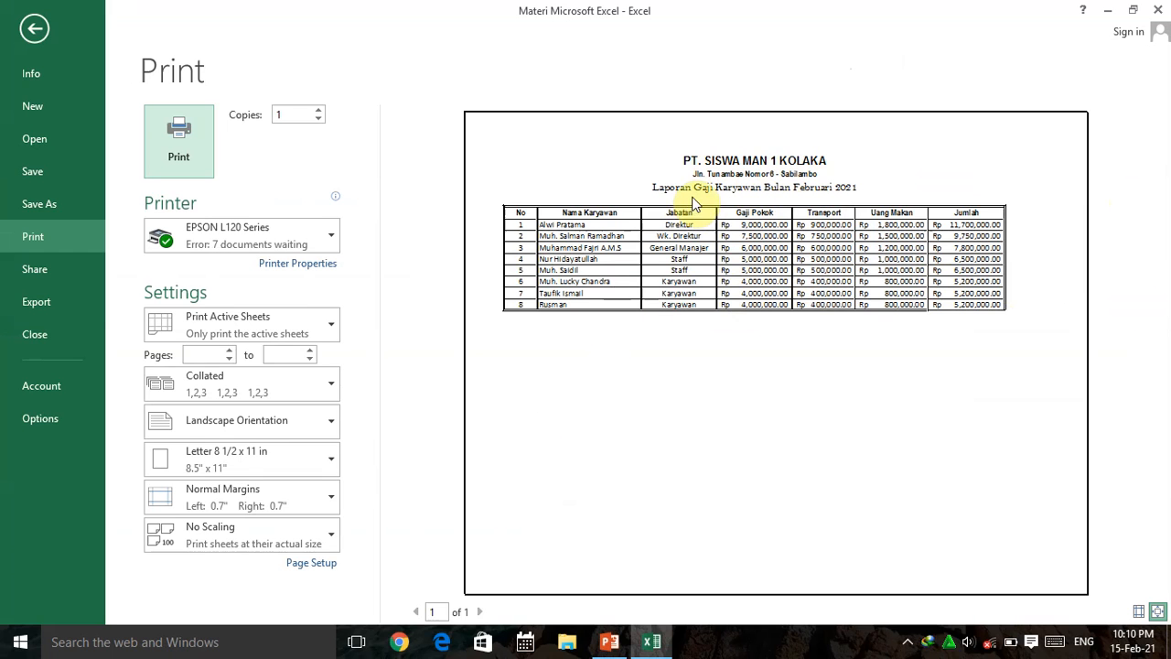
{"action": "left_click", "coordinate": [330, 235]}
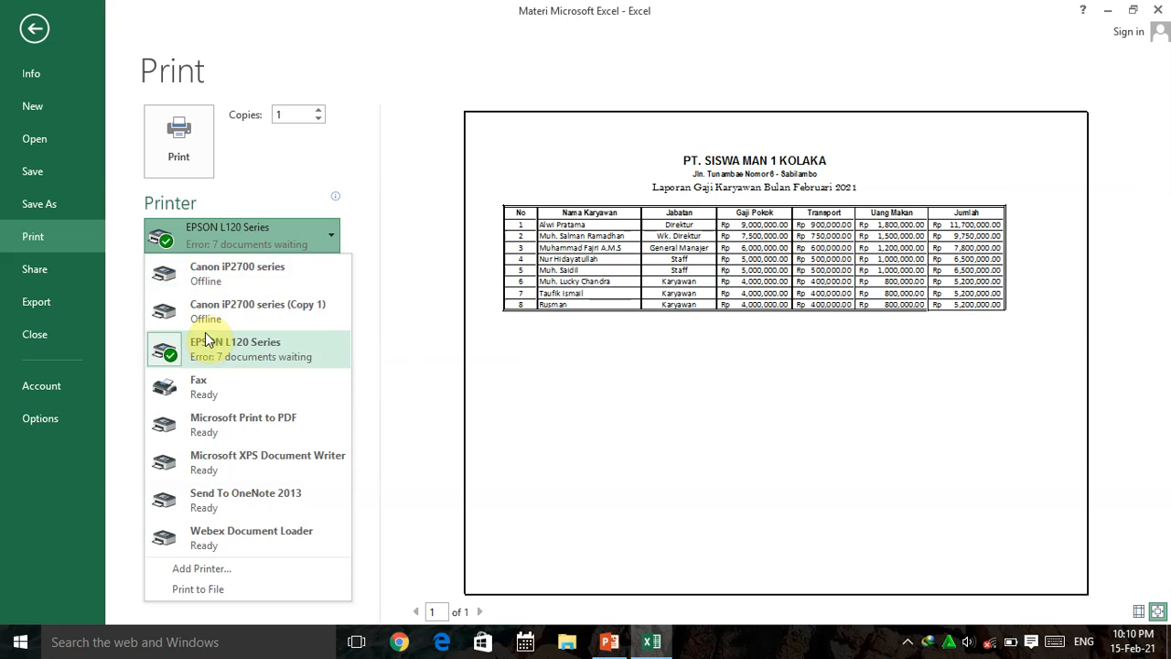
{"action": "left_click", "coordinate": [417, 191]}
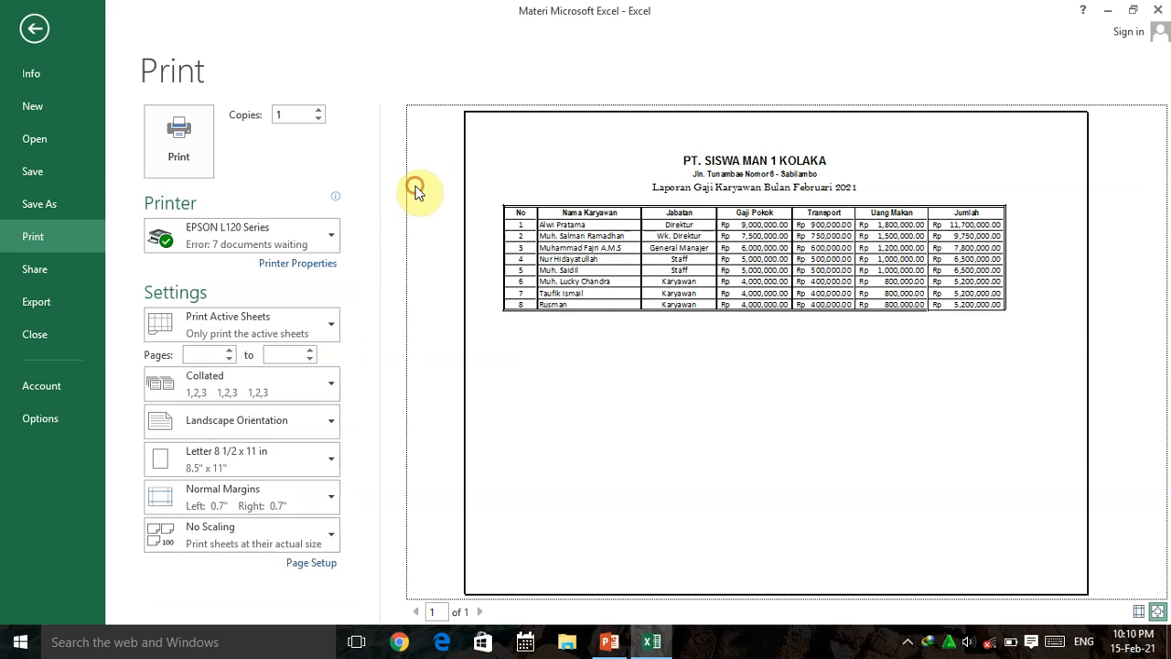
{"action": "left_click", "coordinate": [202, 353]}
{"action": "type", "text": "1"}
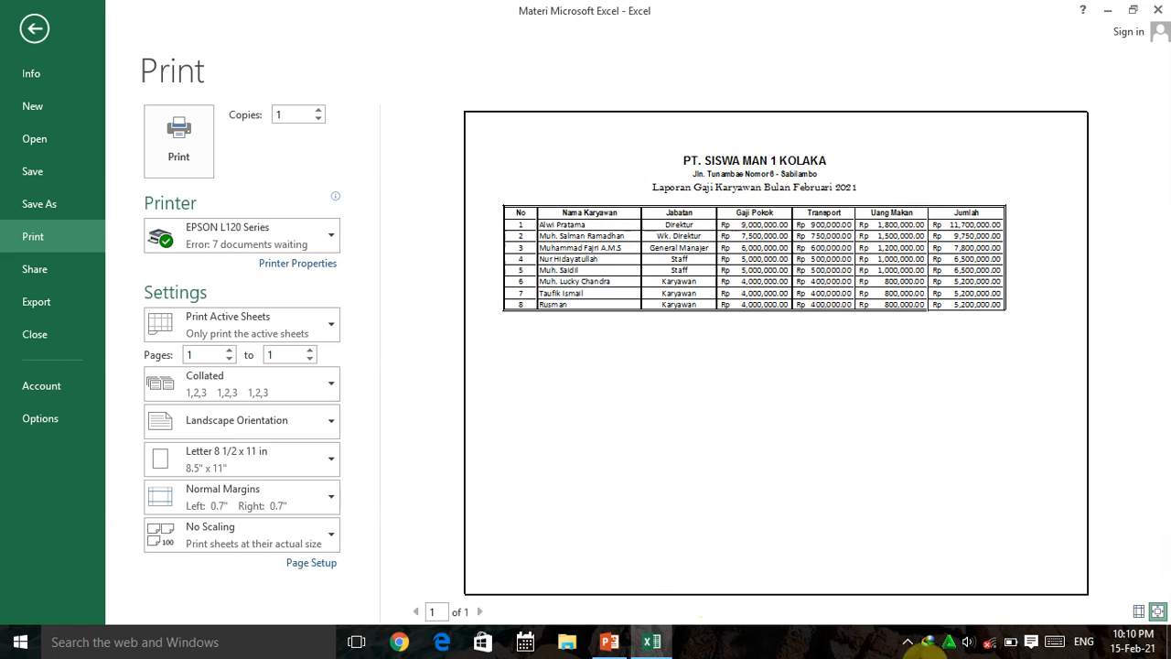
Leave the print preview and switch to PowerPoint to check the worksheet editing and printing topic slide.
{"action": "left_click", "coordinate": [28, 38]}
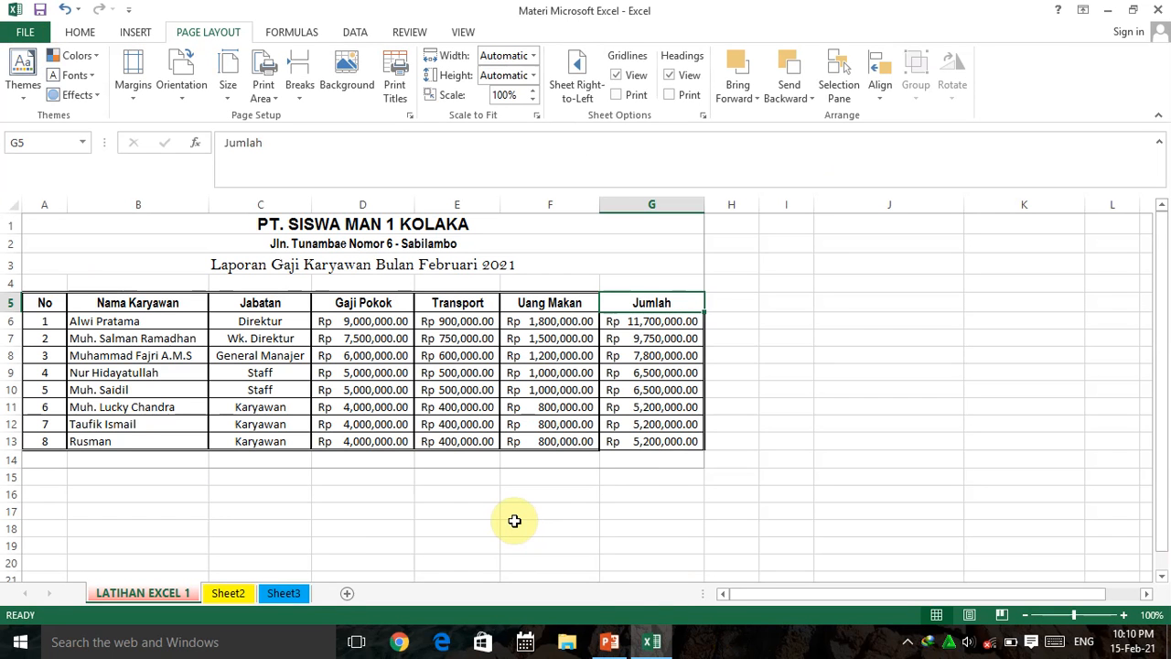
{"action": "left_click", "coordinate": [608, 643]}
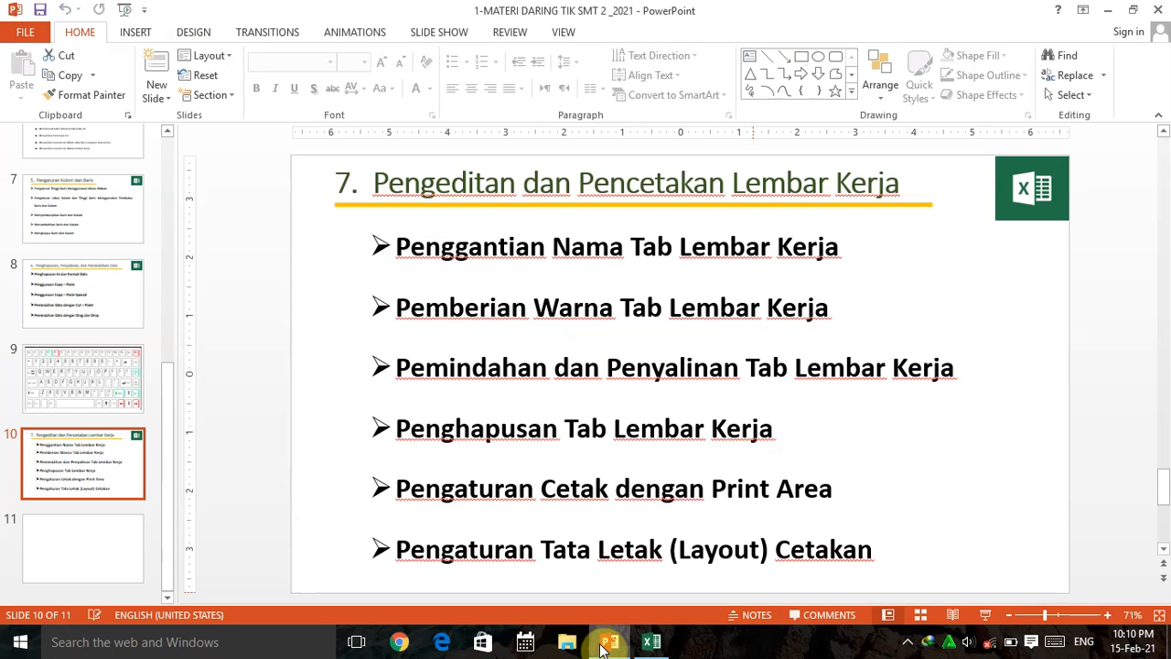